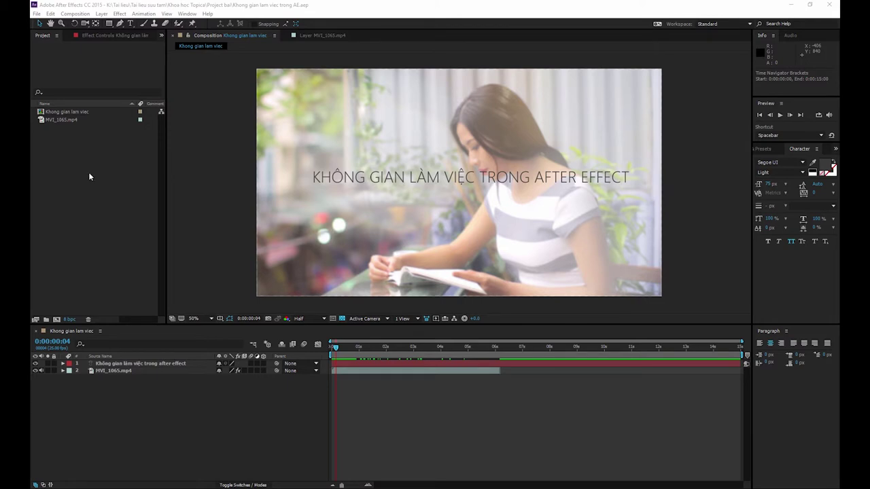
Step: Open MVI_1065.mp4 from the Project panel in the Footage viewer
left_click(64, 121)
double_click(61, 121)
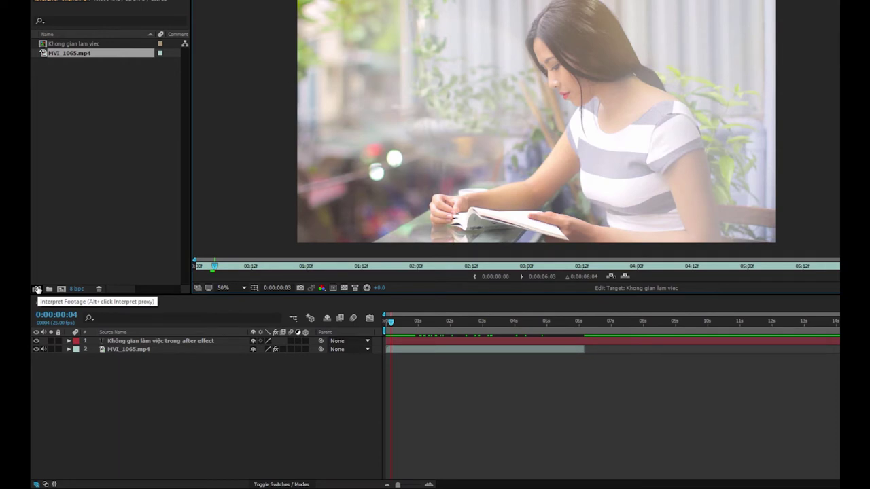
left_click(37, 290)
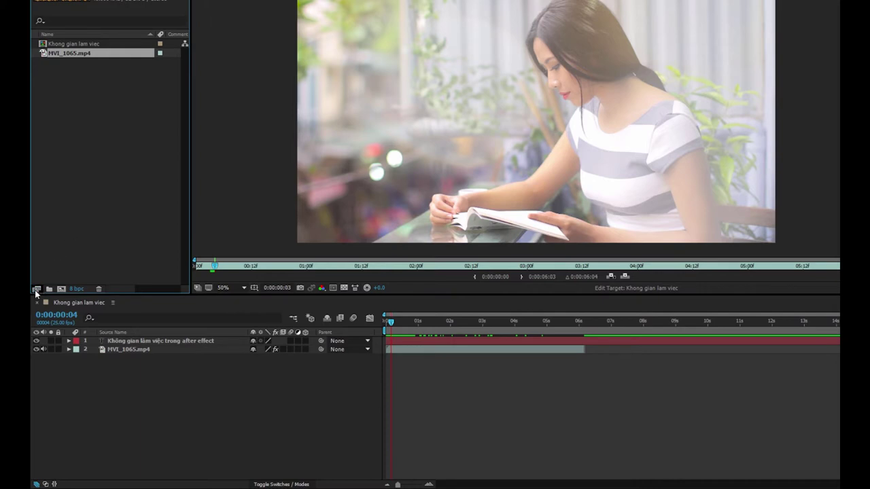
left_click(37, 290)
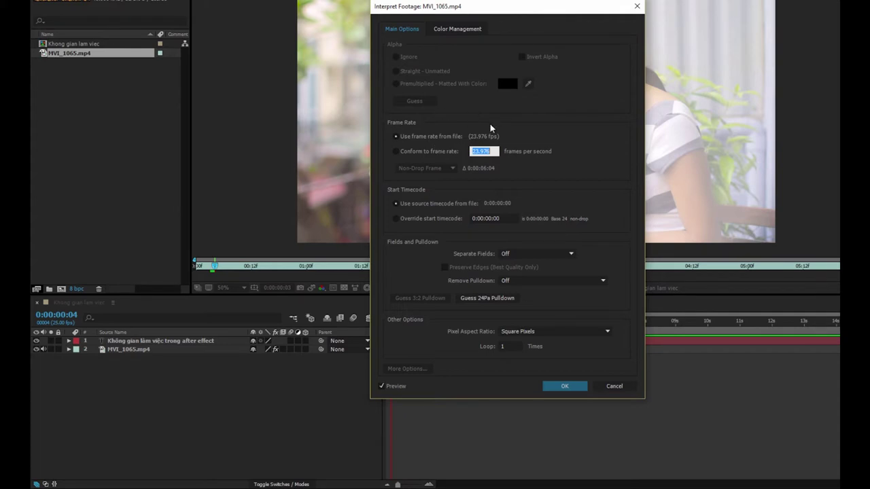
left_click(468, 30)
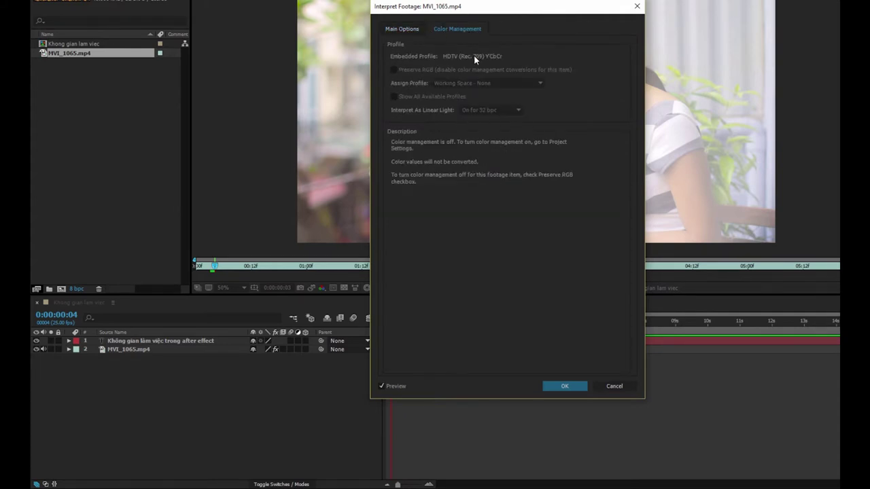
left_click(417, 30)
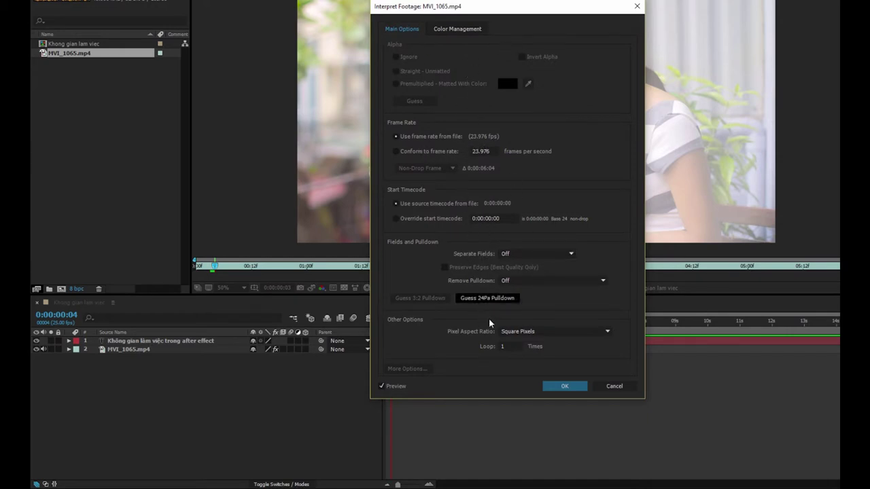
left_click(612, 386)
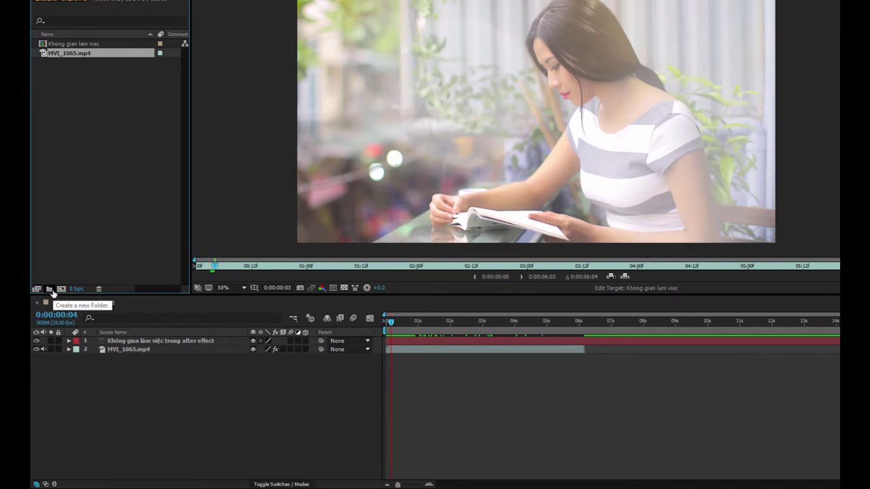
Step: Create a new project folder named 'File goc'
left_click(53, 290)
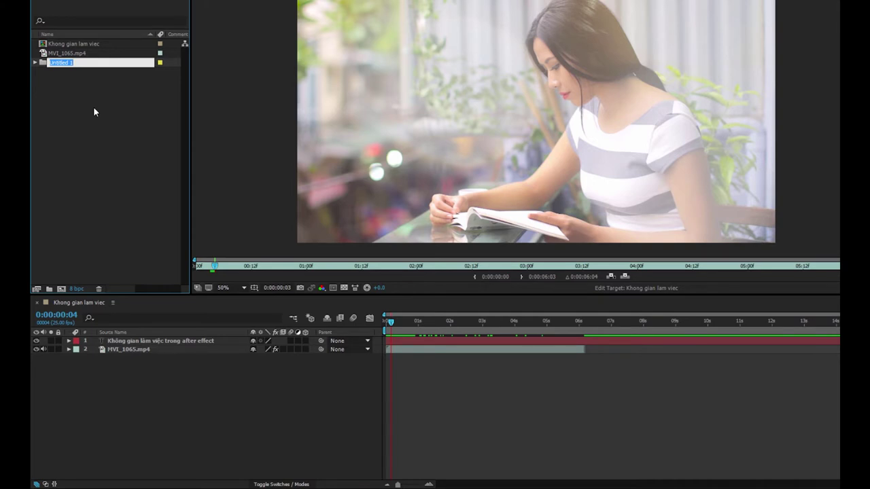
type("File goc")
key("Return")
Step: Move MVI_1065.mp4 into the File goc folder and expand it
left_click_drag(43, 63, 49, 66)
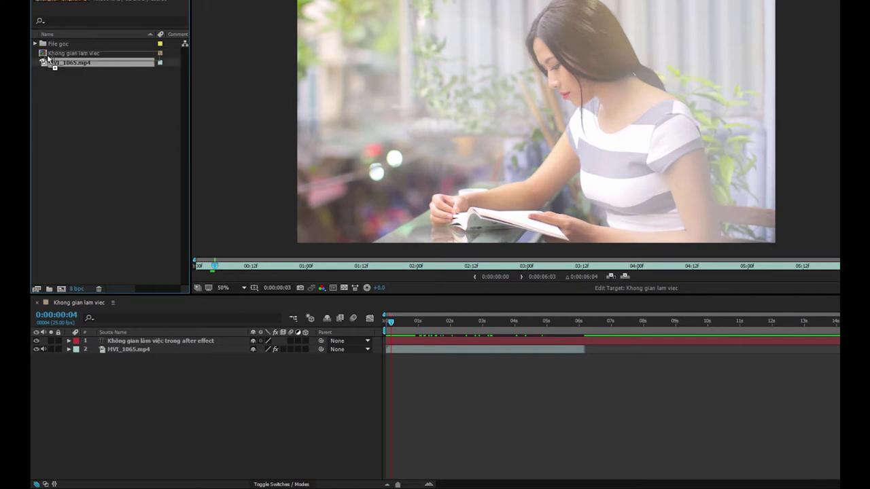
mouse_move(49, 66)
left_mouse_down()
mouse_move(49, 44)
mouse_move(59, 47)
left_mouse_up()
left_click(34, 44)
left_click(34, 43)
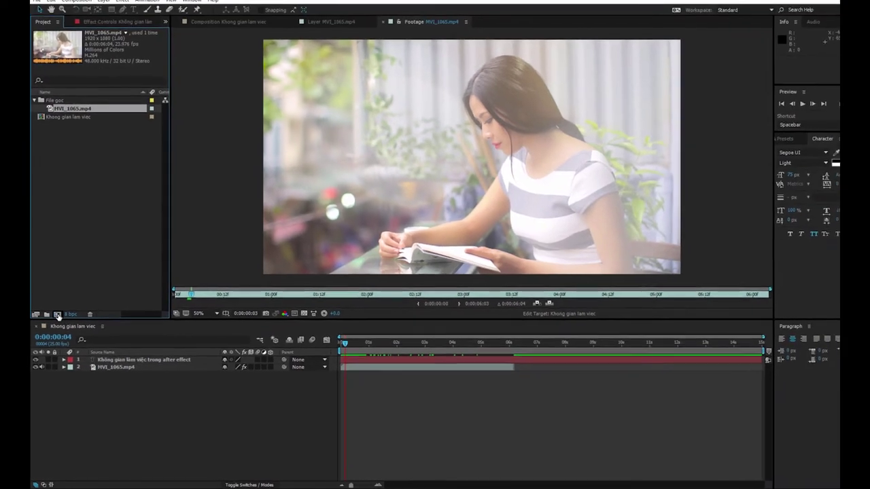
Step: Create Comp 1 with default HDTV 1080 25 settings, then reopen Khong gian lam viec
left_click(61, 290)
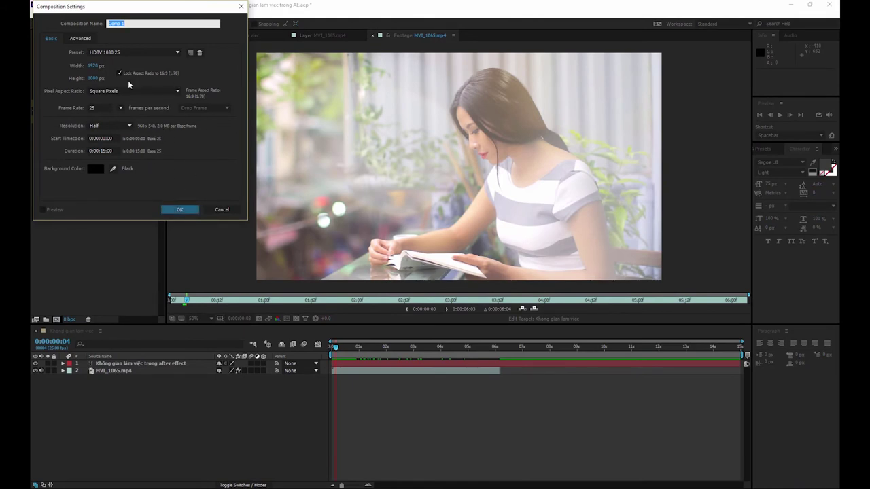
left_click(173, 212)
left_click(173, 211)
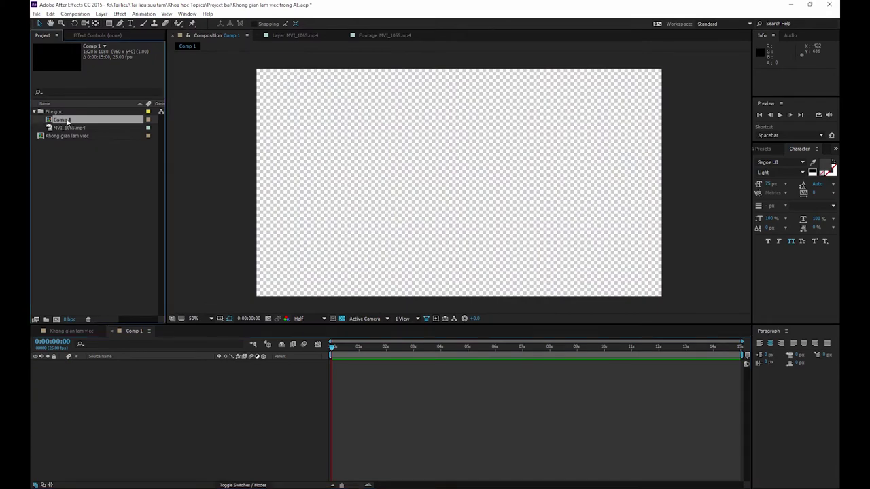
double_click(45, 136)
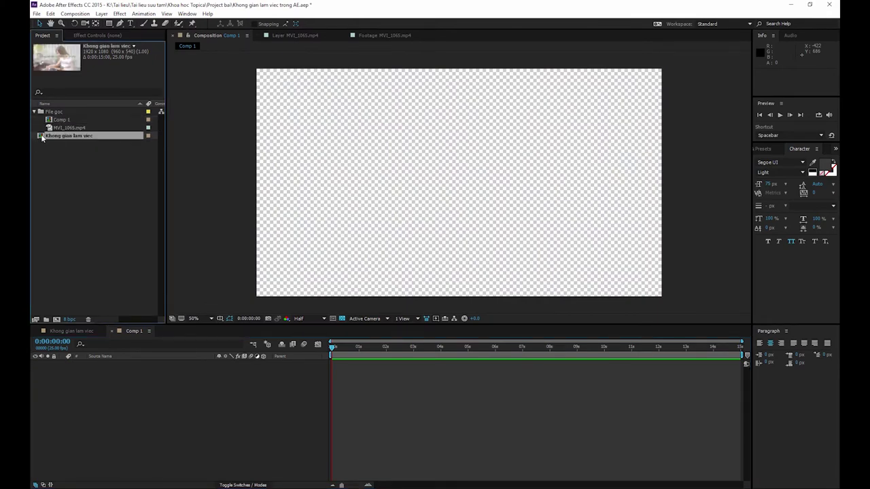
left_click(74, 321)
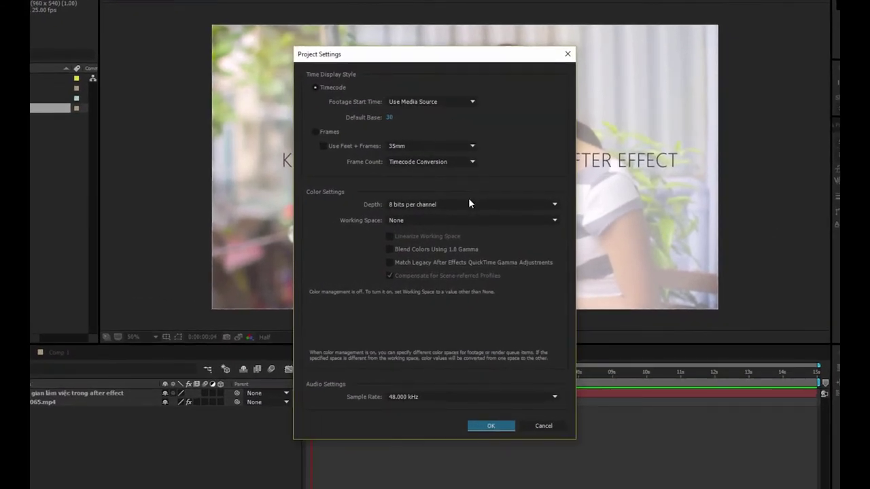
left_click(468, 203)
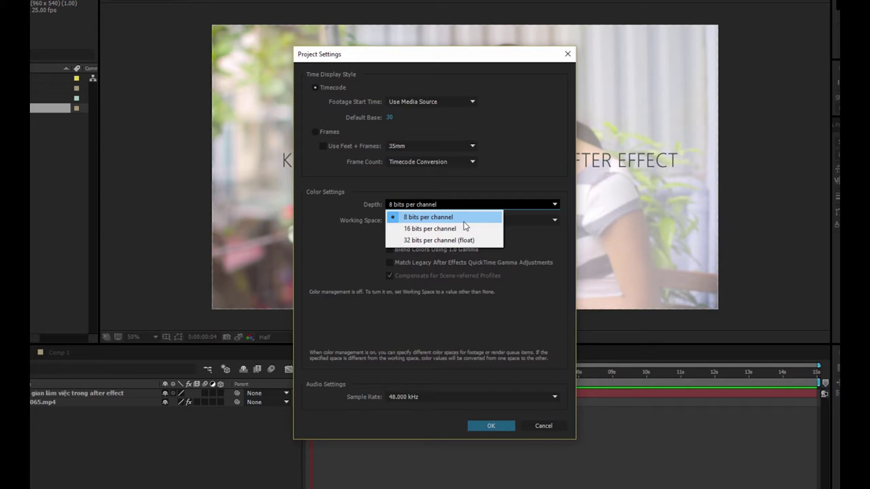
left_click(465, 228)
left_click(448, 205)
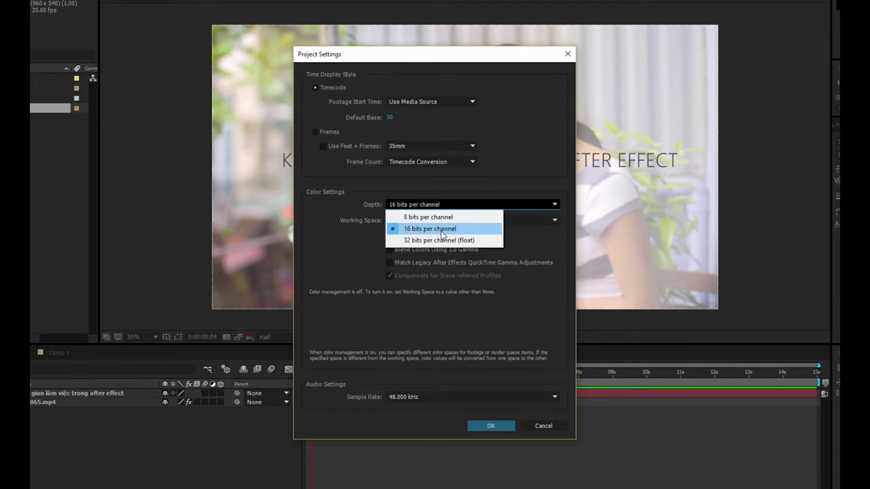
left_click(443, 240)
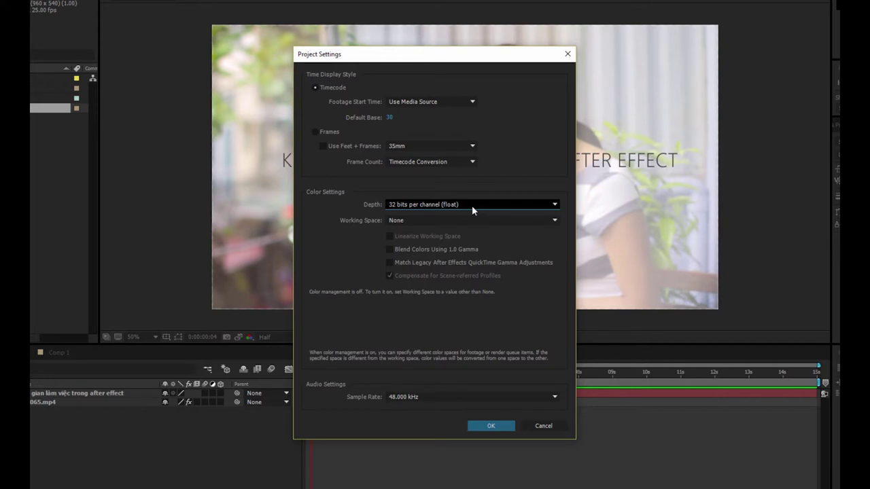
left_click(471, 205)
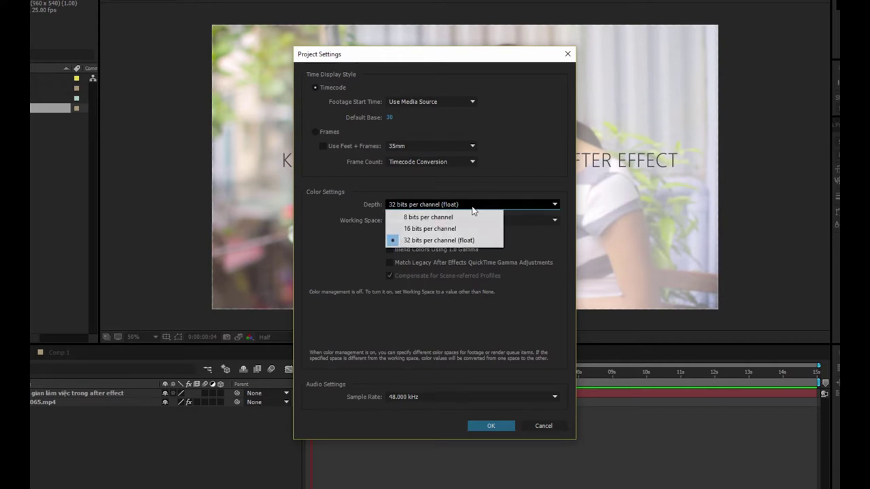
left_click(462, 214)
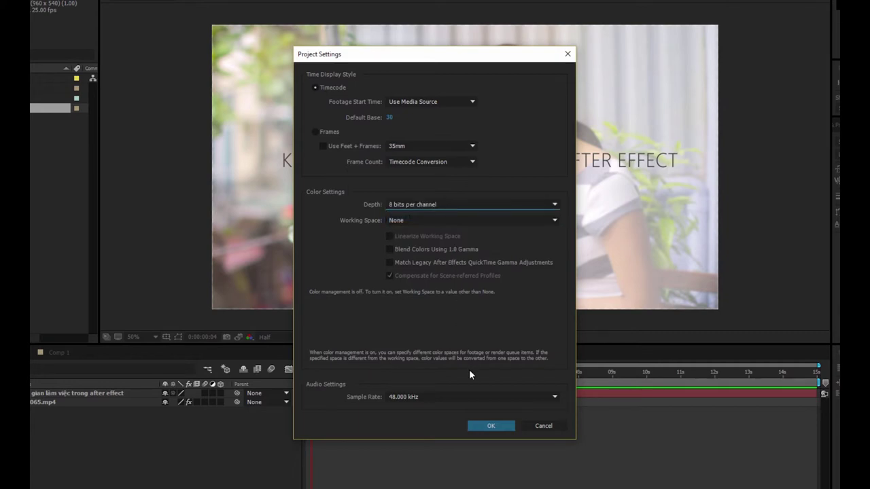
left_click(487, 427)
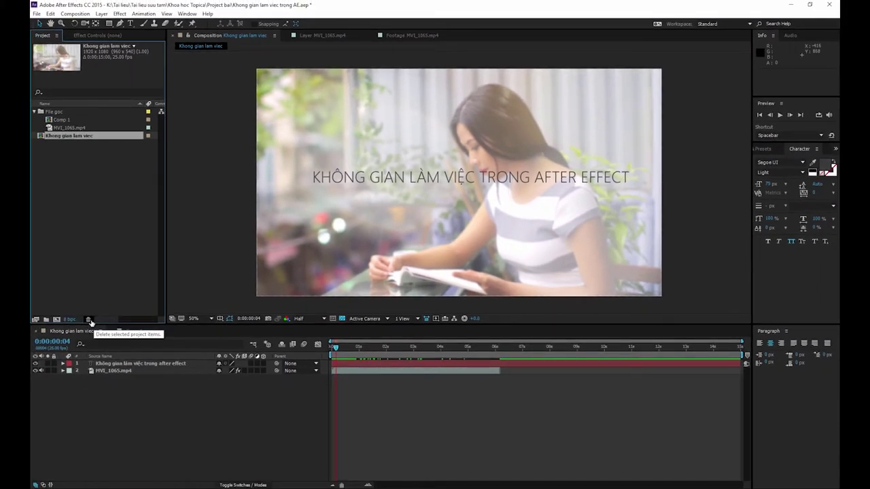
Step: Delete the empty Comp 1 and make the composition viewer active
left_click(71, 120)
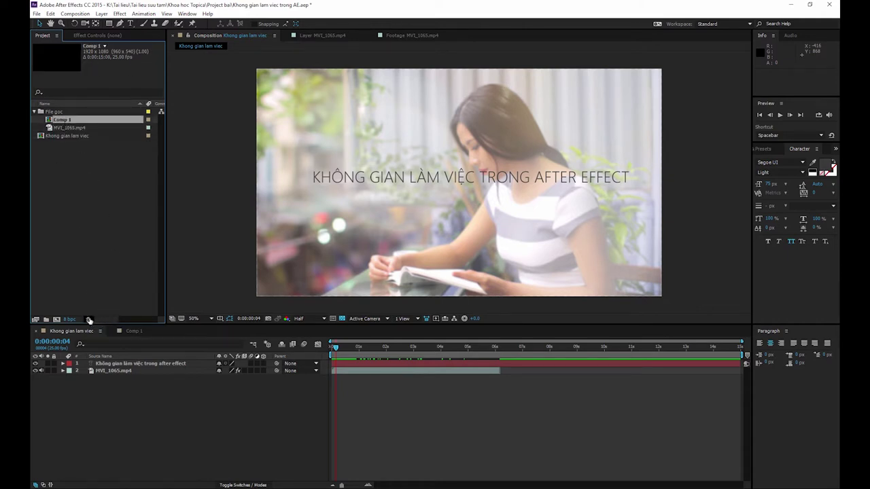
left_click(68, 128)
double_click(63, 120)
left_click(88, 319)
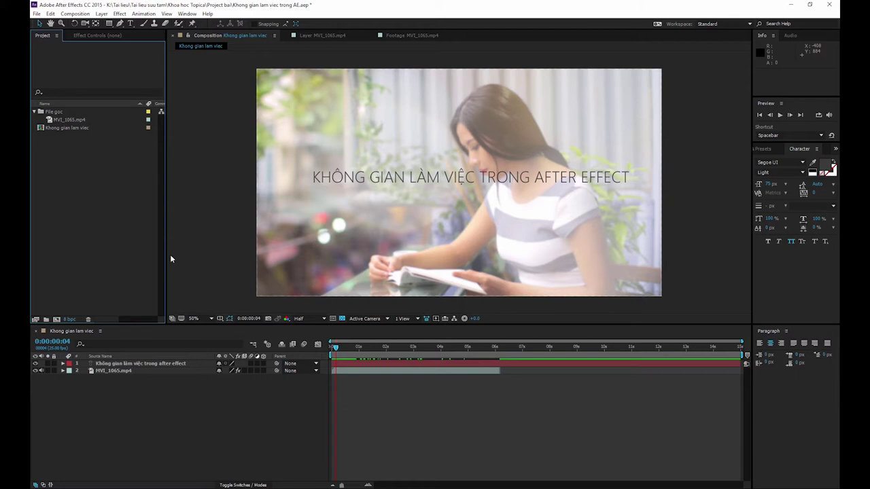
left_click(215, 95)
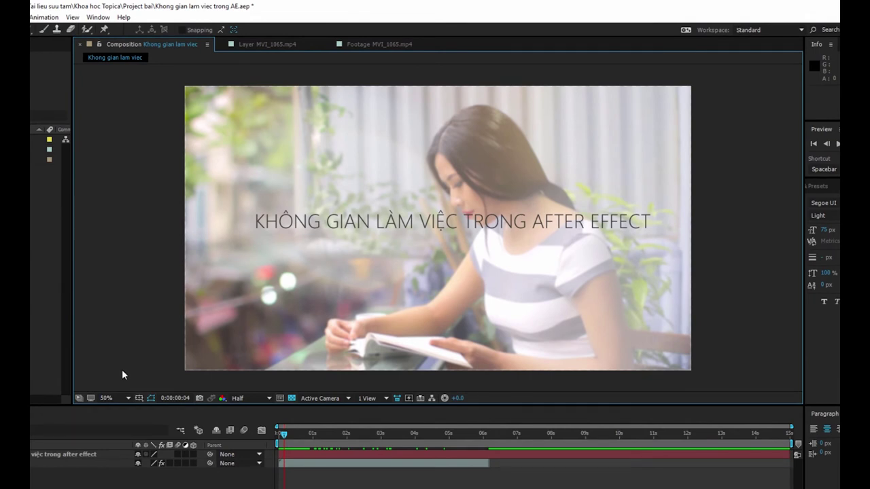
Step: Switch viewer magnification to 25%, then 200%, then back to Fit up to 100%
left_click(127, 399)
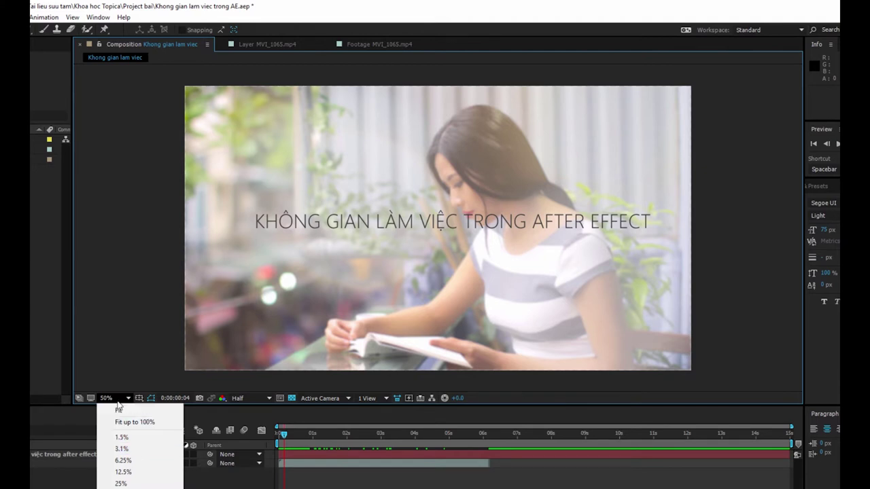
left_click(149, 424)
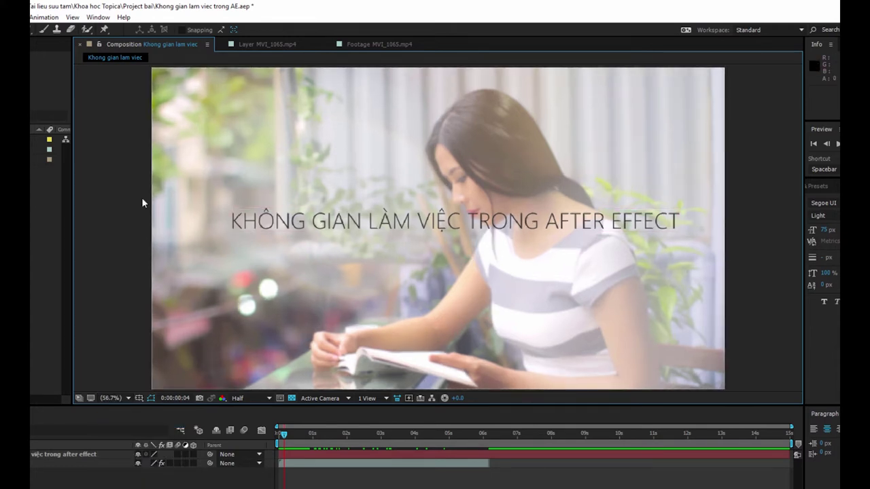
left_click(110, 398)
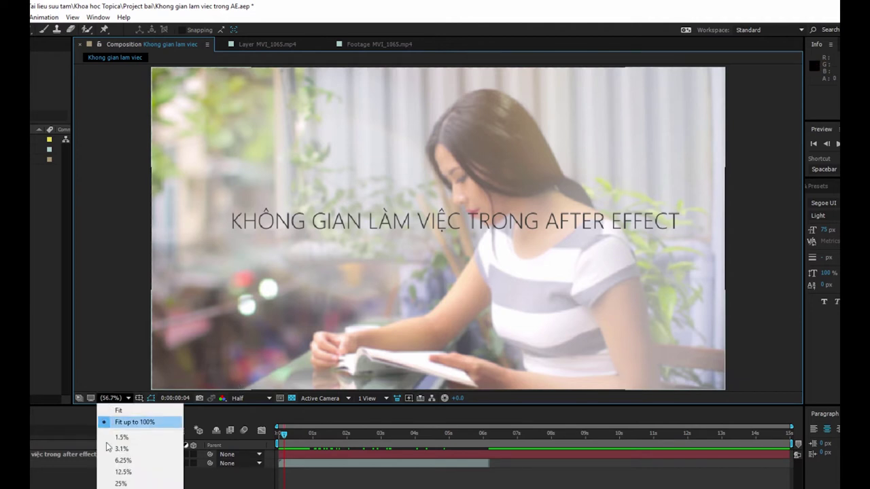
left_click(120, 483)
left_click(109, 398)
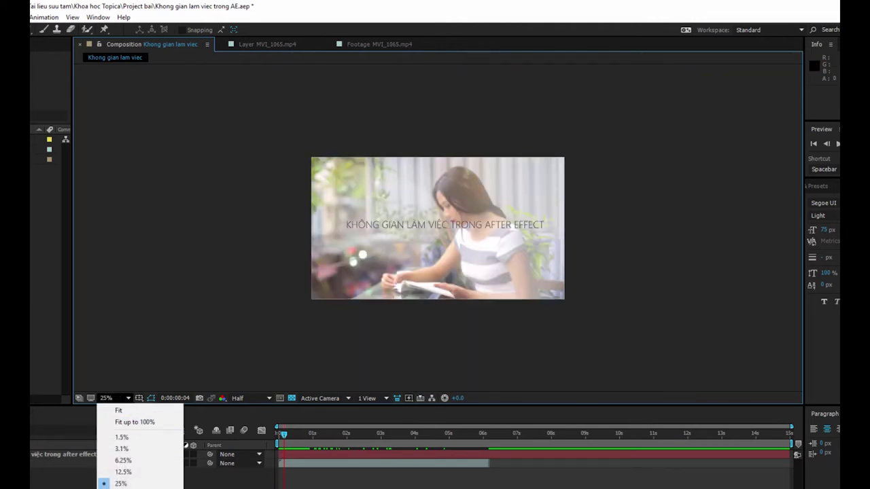
left_click(130, 459)
left_click(130, 398)
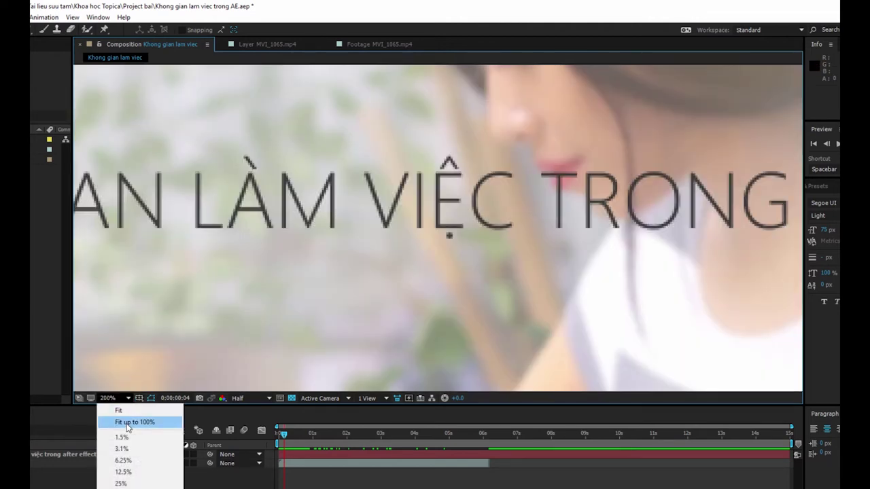
left_click(138, 422)
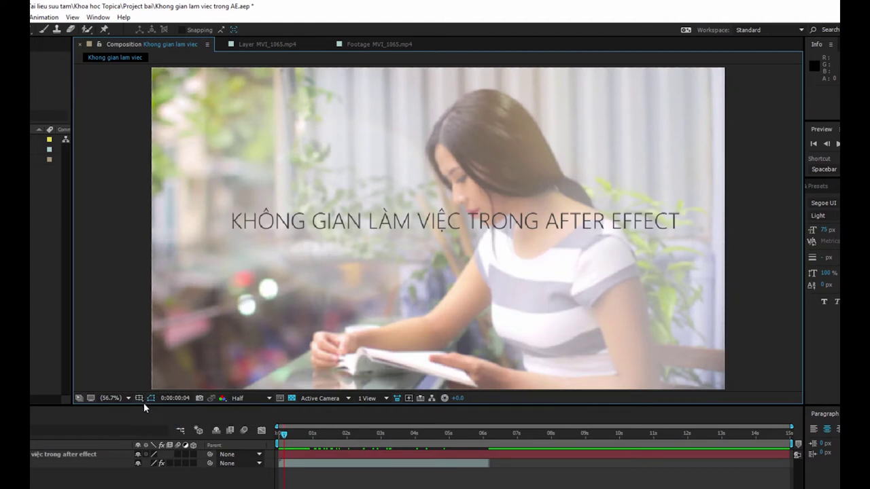
left_click(142, 400)
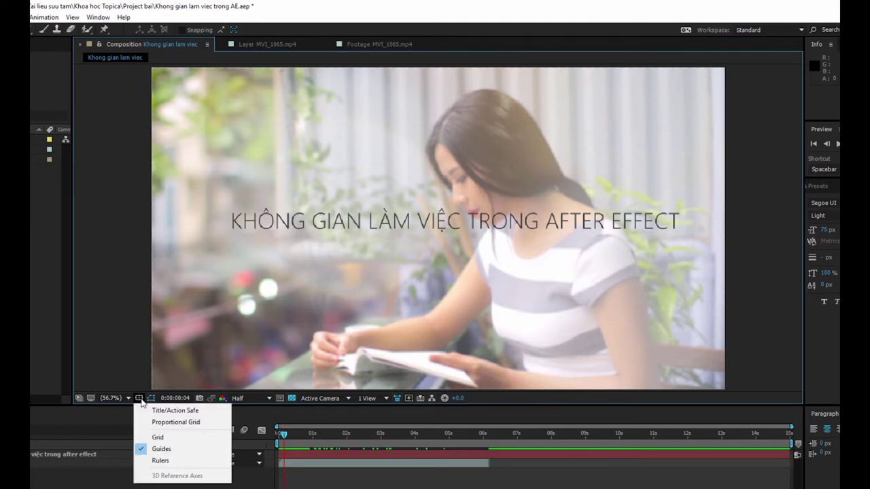
Step: Show Title/Action Safe margins, grid and rulers, and drag a guide into the composition
left_click(176, 411)
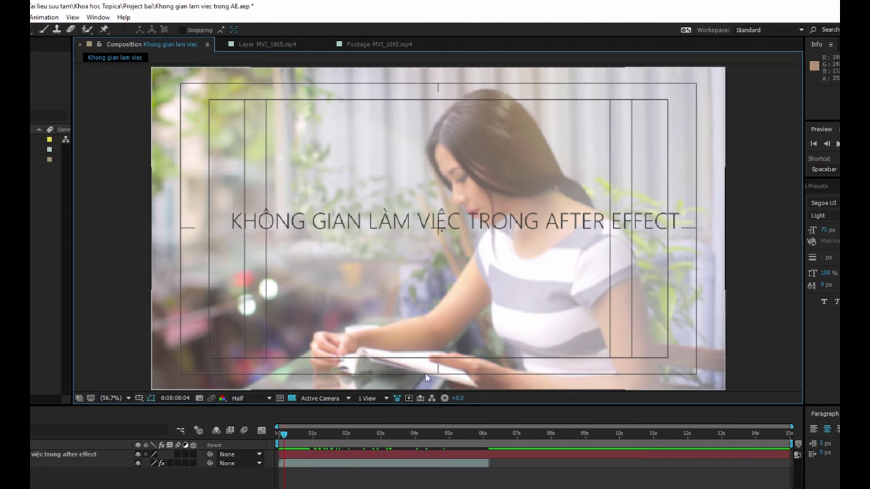
left_click(141, 398)
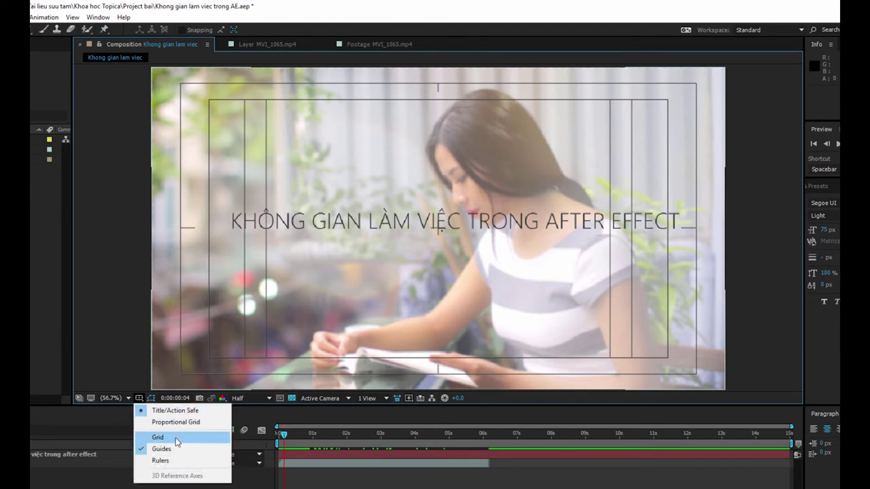
left_click(176, 438)
left_click(140, 399)
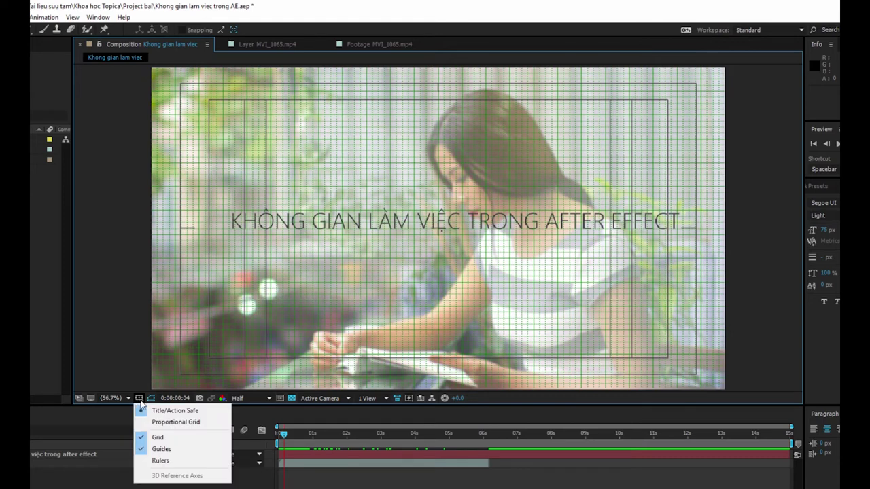
left_click(161, 461)
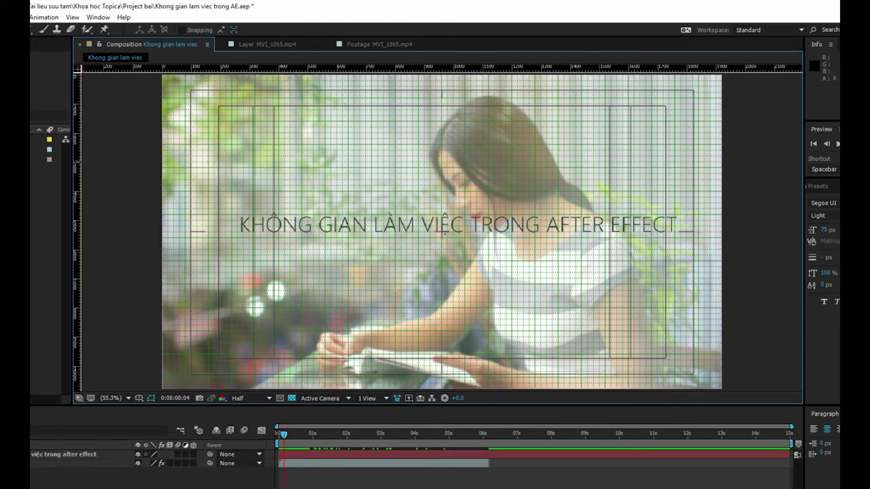
left_click_drag(76, 198, 388, 204)
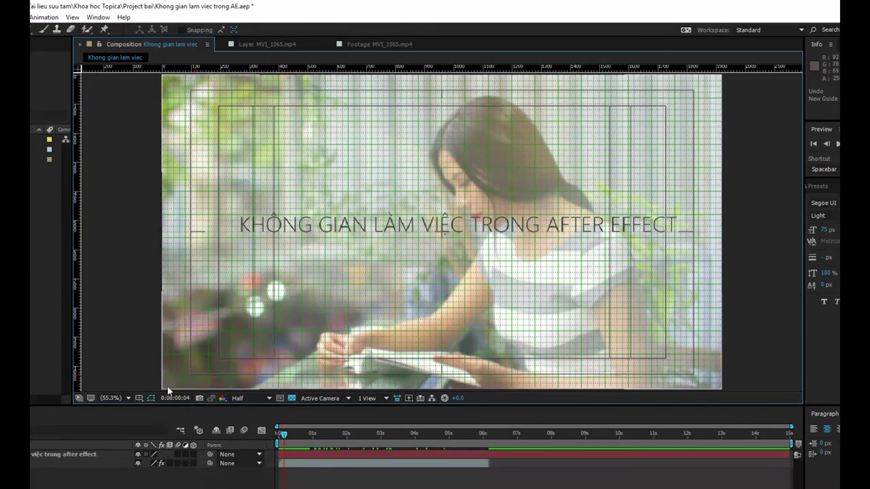
Step: Hide the grid, rulers and Title/Action Safe margins again
left_click(138, 398)
left_click(157, 437)
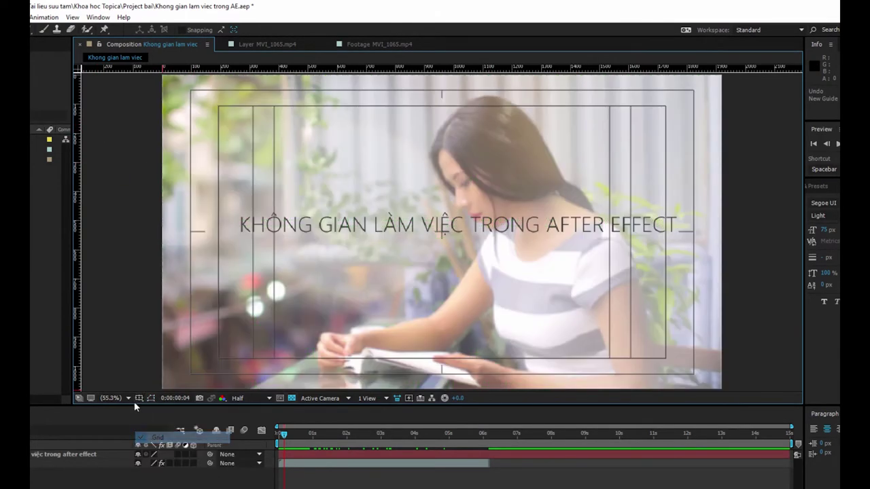
left_click(139, 399)
left_click(138, 399)
left_click(140, 399)
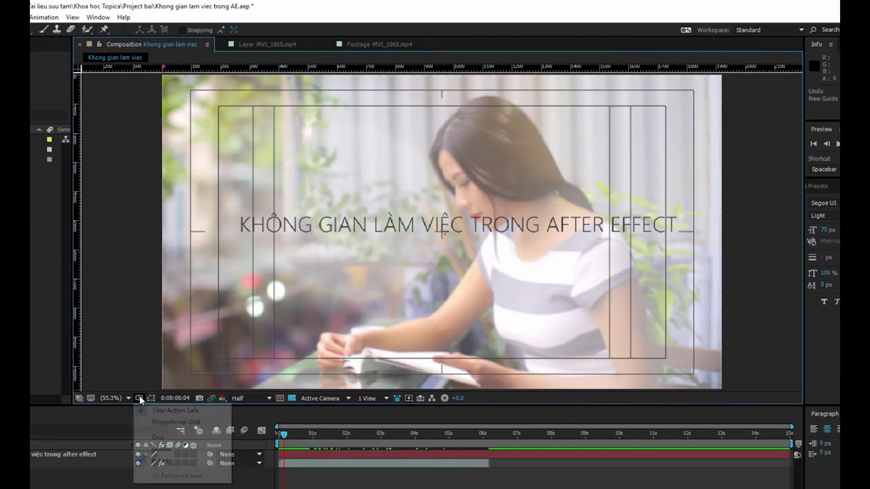
left_click(160, 461)
left_click(139, 399)
left_click(149, 414)
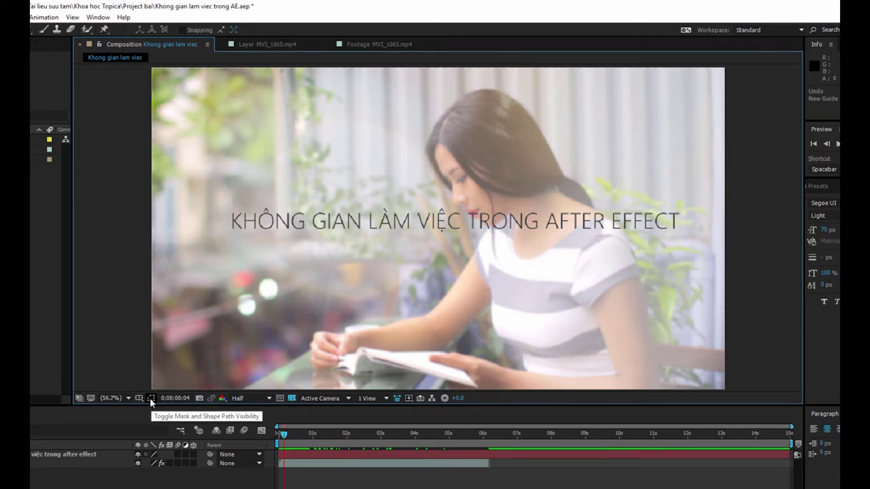
left_click(151, 400)
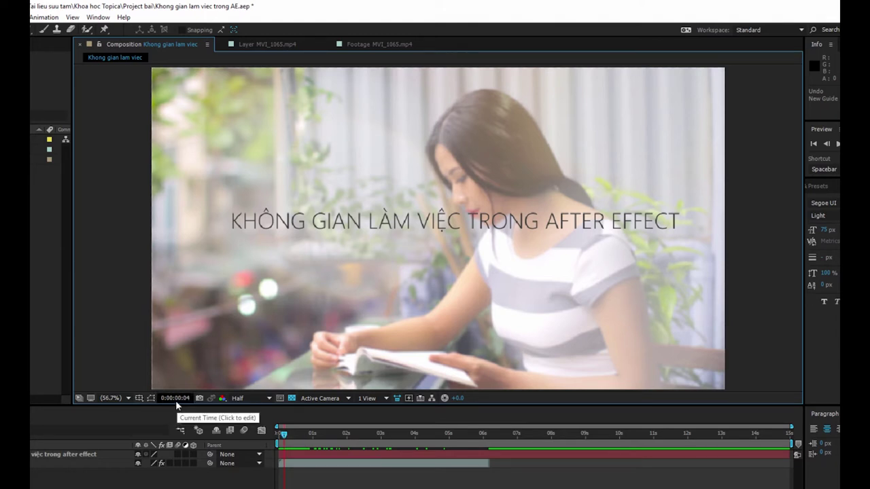
left_click(299, 434)
Step: Move to 0:00:01:23, take a snapshot, and compare the view against it
mouse_move(302, 439)
left_mouse_down()
mouse_move(467, 456)
mouse_move(327, 474)
left_mouse_up()
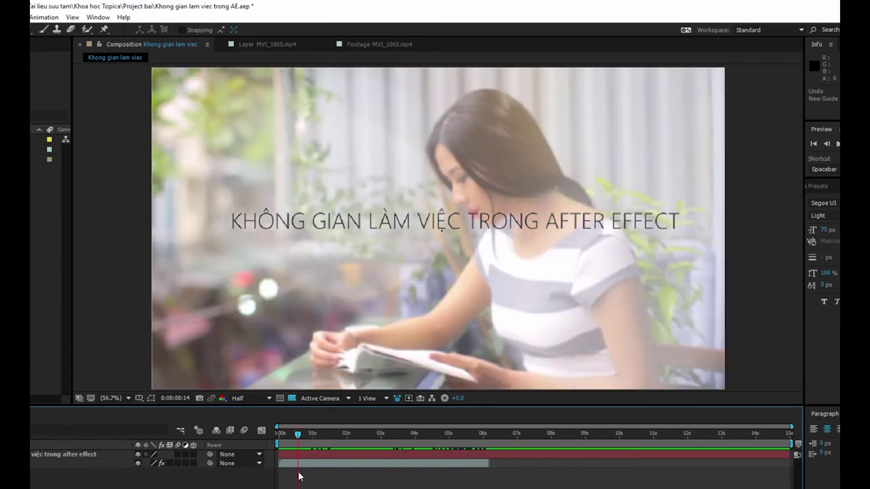
left_click_drag(327, 474, 344, 474)
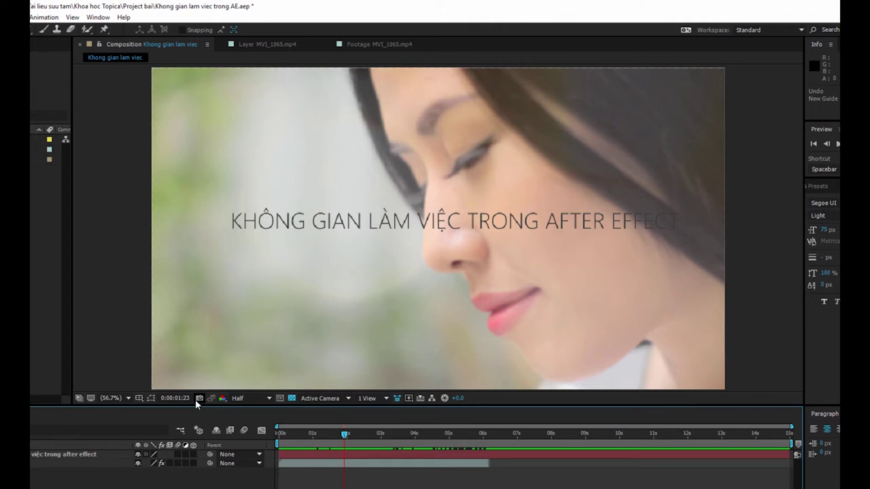
left_click(195, 400)
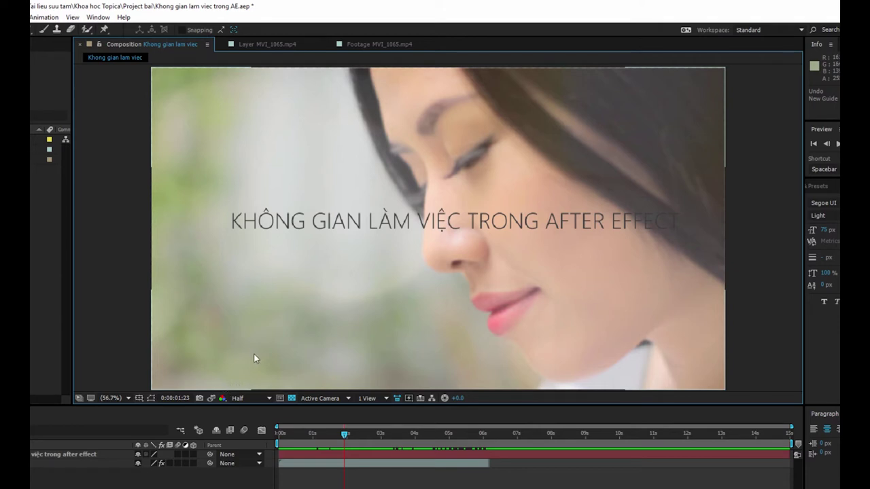
left_click(211, 401)
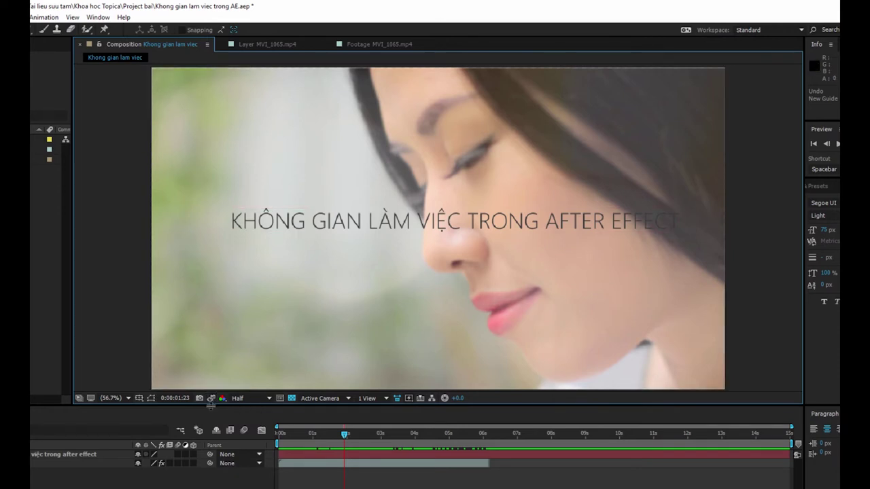
left_click(385, 287)
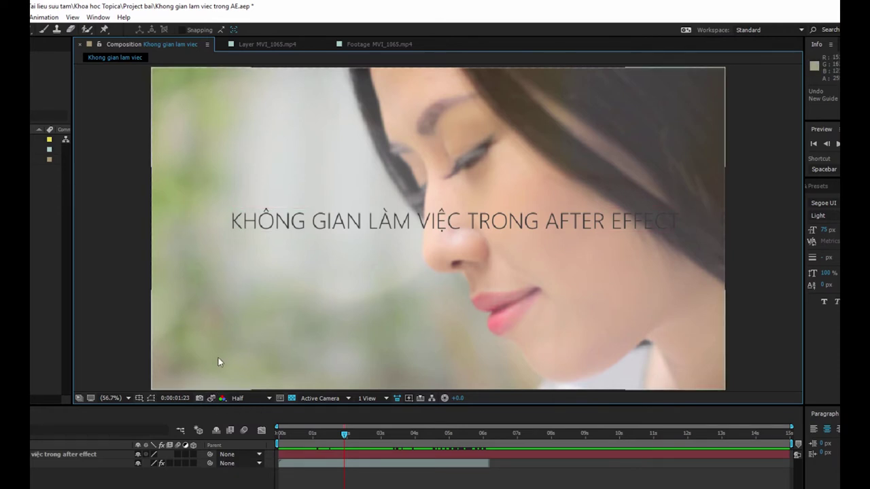
left_click(222, 400)
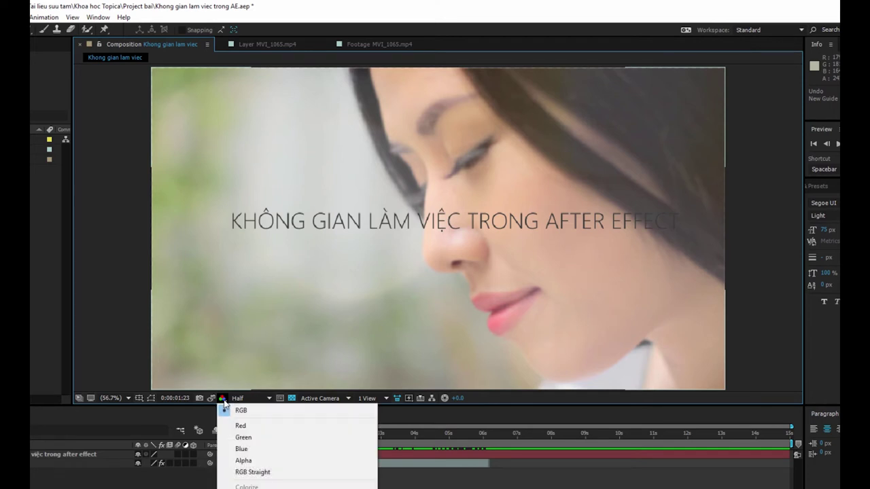
left_click(272, 424)
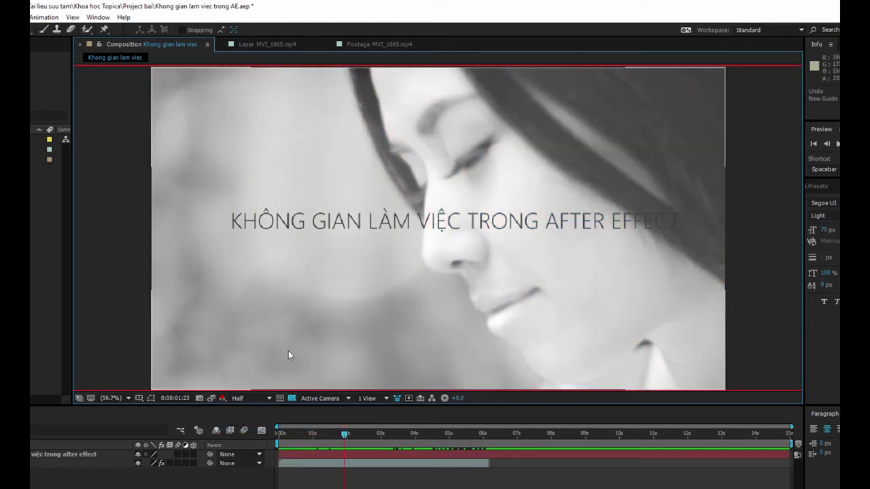
left_click(222, 398)
left_click(252, 439)
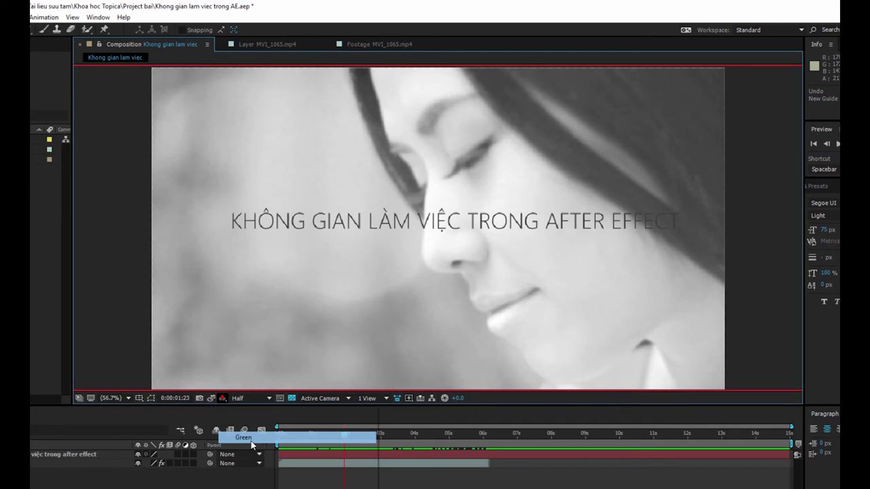
left_click(223, 398)
left_click(241, 449)
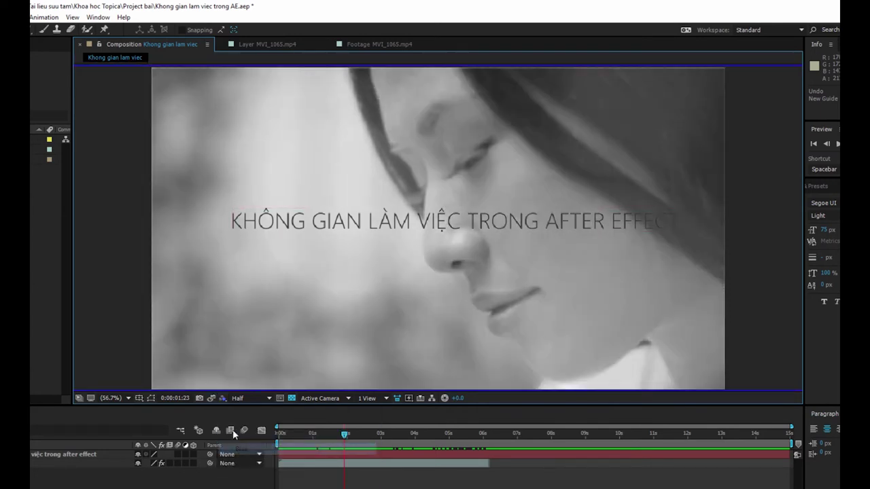
left_click(222, 398)
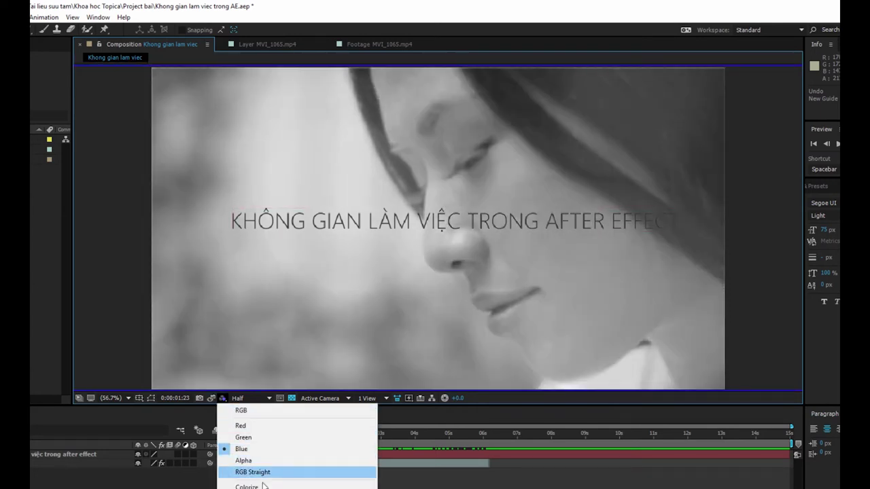
left_click(231, 412)
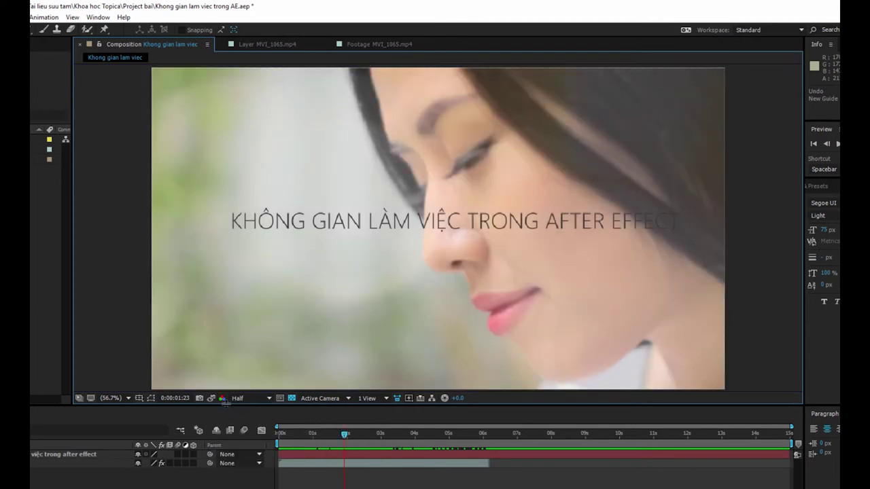
Step: Change the preview resolution from Full to Quarter
left_click(268, 400)
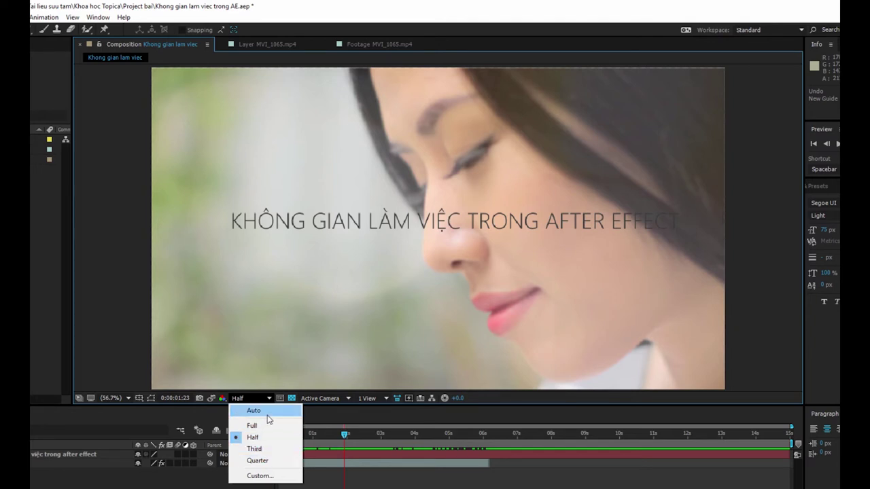
left_click(268, 424)
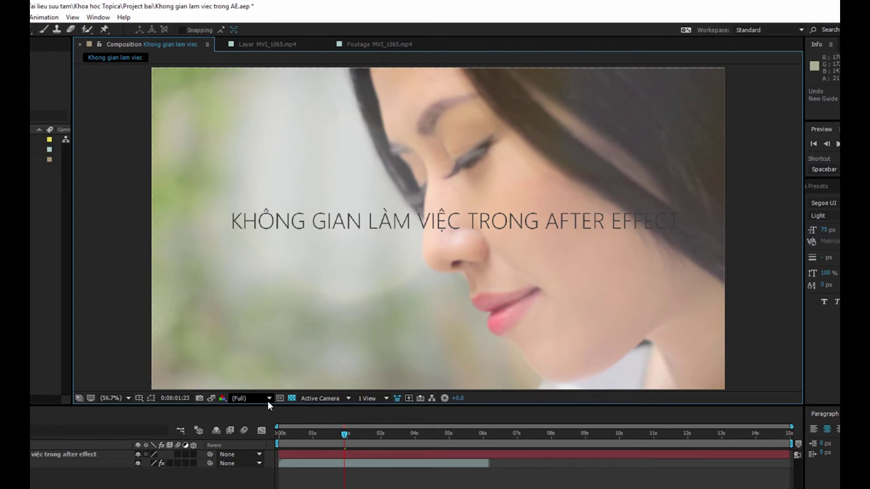
left_click(267, 399)
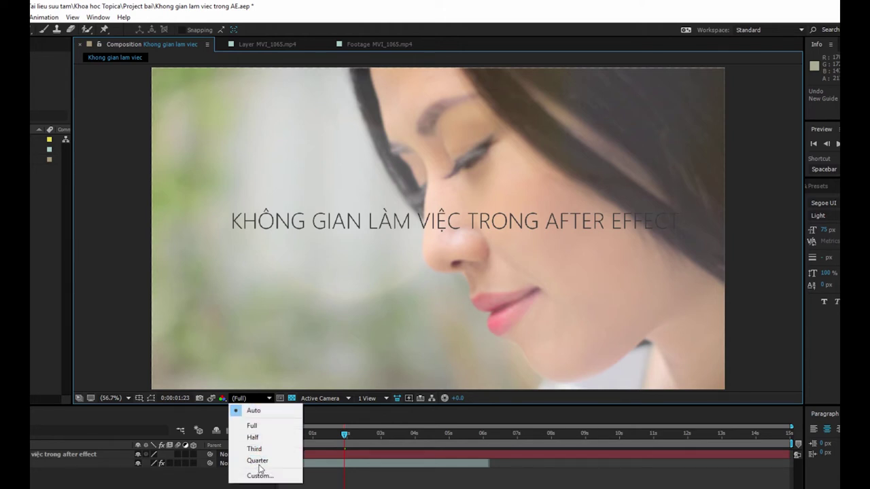
left_click(257, 461)
Step: Scrub to 0:00:01:23 at Quarter, then restore Full resolution and scrub to 0:00:00:22
left_click(265, 399)
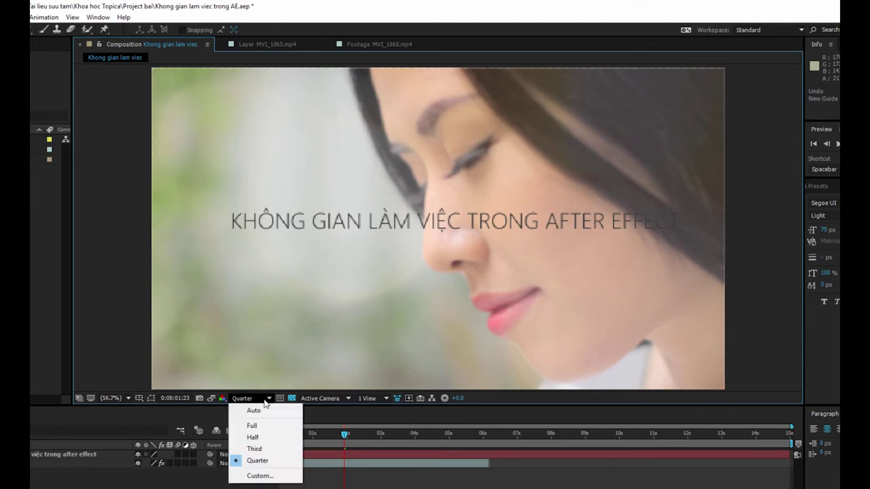
left_click_drag(343, 438, 314, 460)
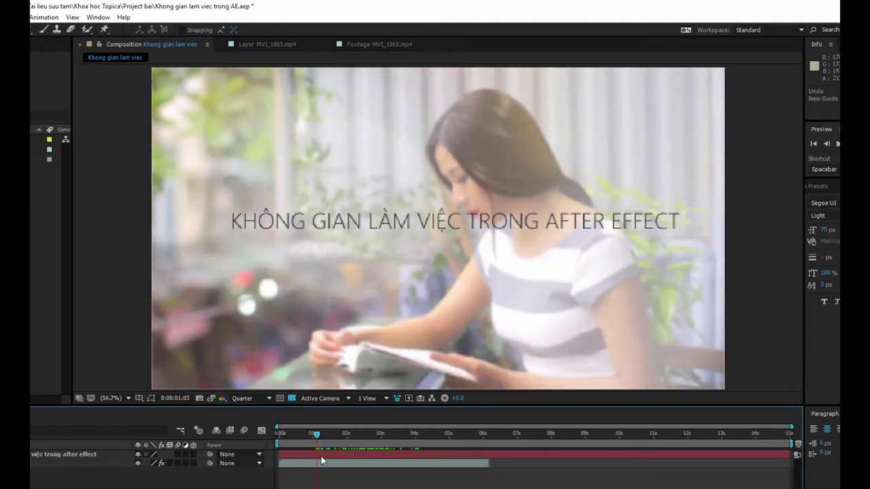
left_click_drag(314, 460, 343, 460)
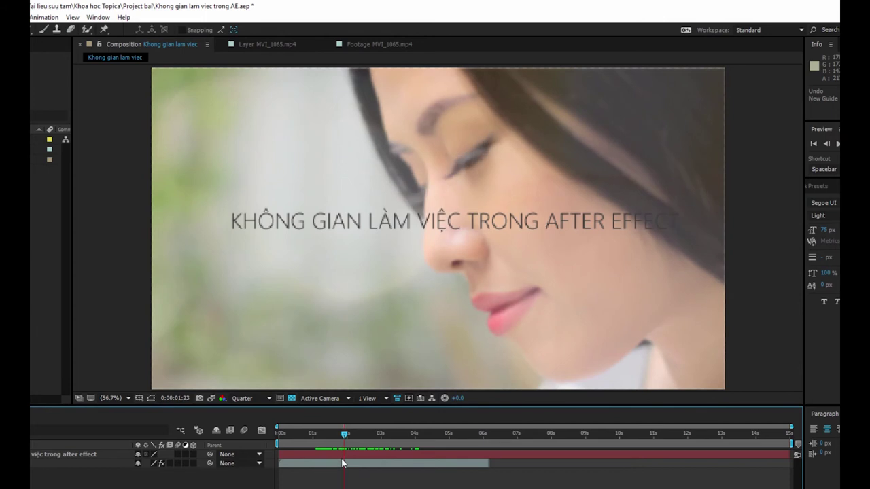
left_click(251, 398)
left_click(252, 426)
mouse_move(316, 443)
left_mouse_down()
mouse_move(329, 457)
mouse_move(304, 454)
left_mouse_up()
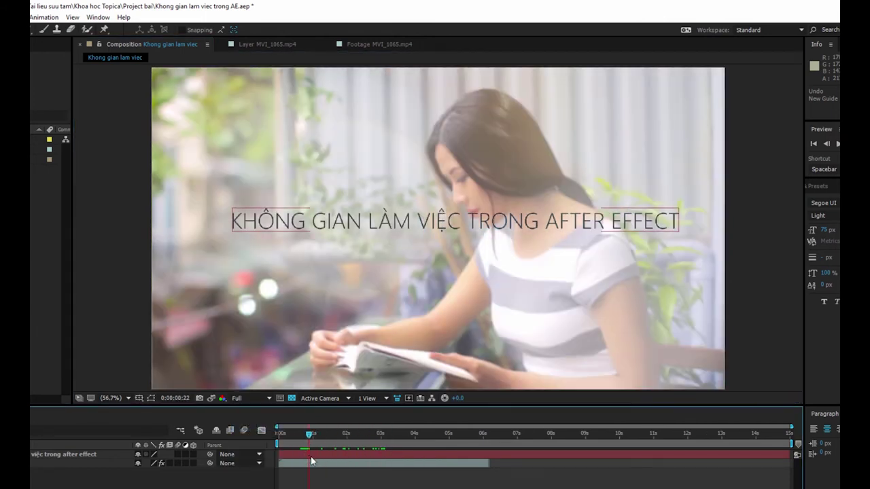
left_click(292, 400)
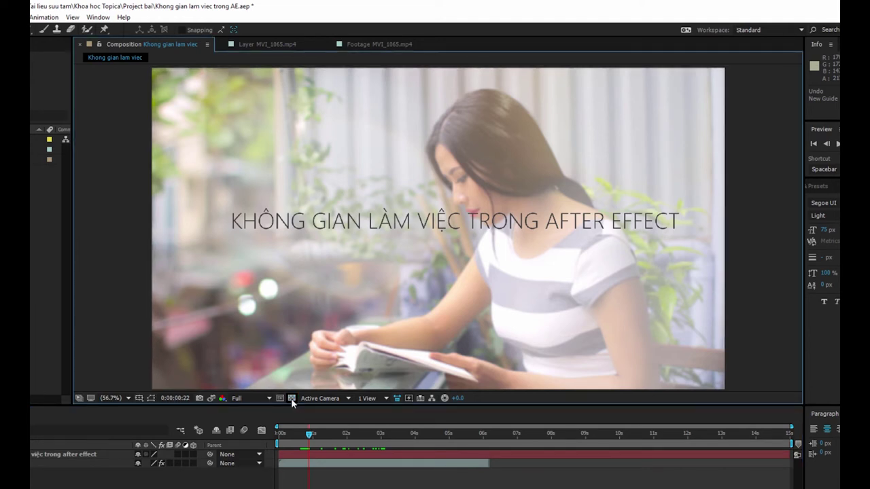
Step: Toggle the transparency grid on, off, and on again to compare with black background
left_click(291, 398)
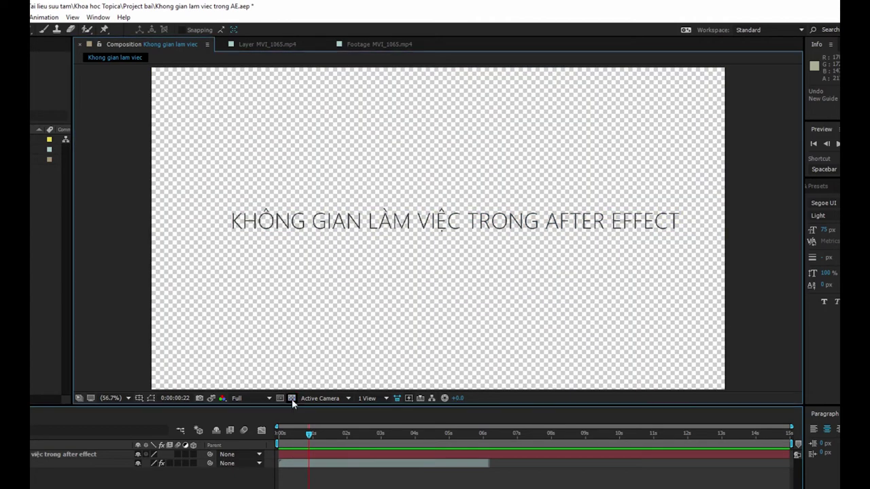
left_click(292, 399)
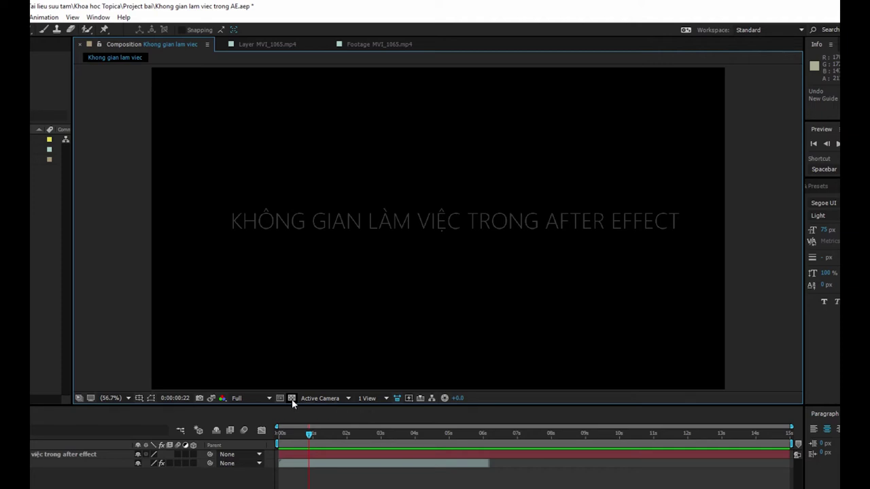
left_click(292, 399)
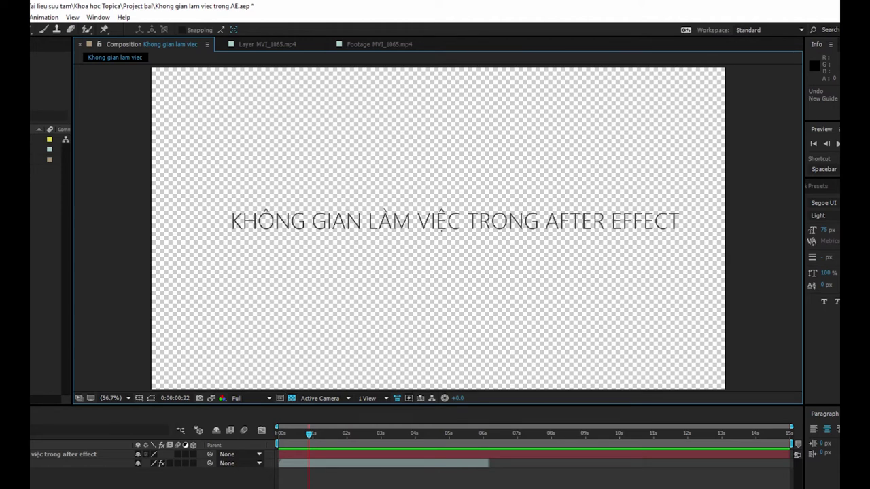
left_click(130, 432)
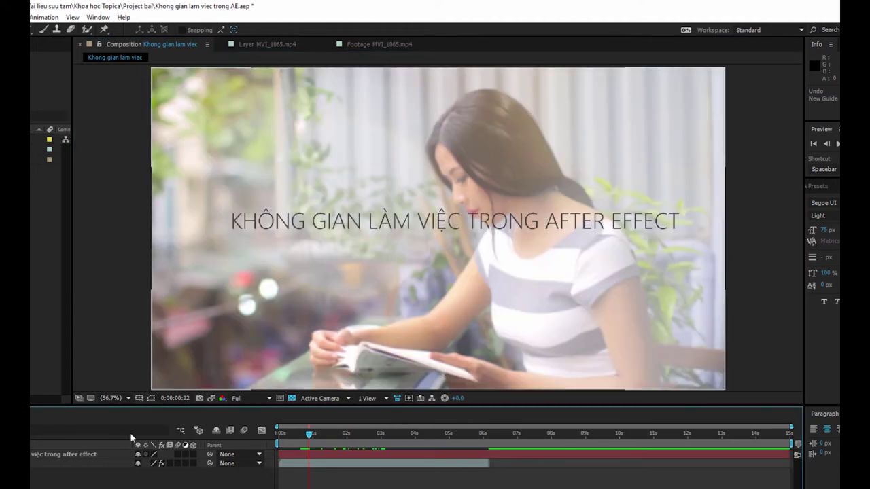
Step: Switch the 3D view to Front, then to Left
left_click(341, 404)
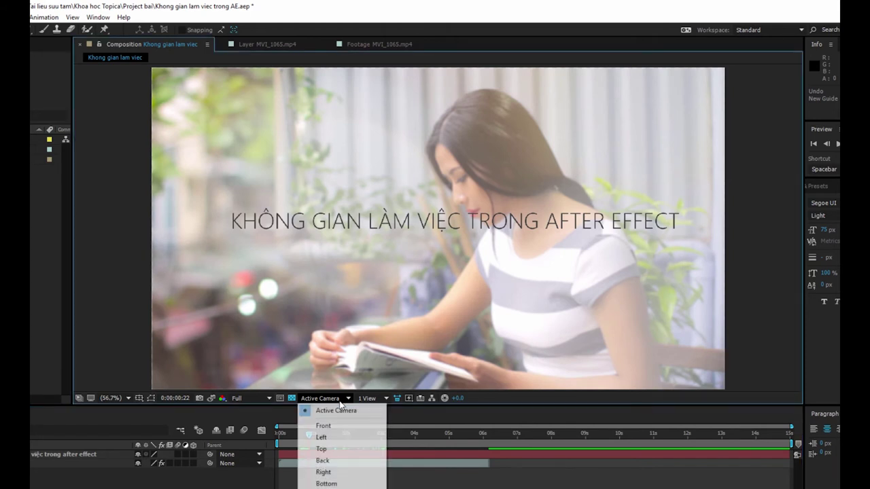
left_click(348, 411)
left_click(346, 400)
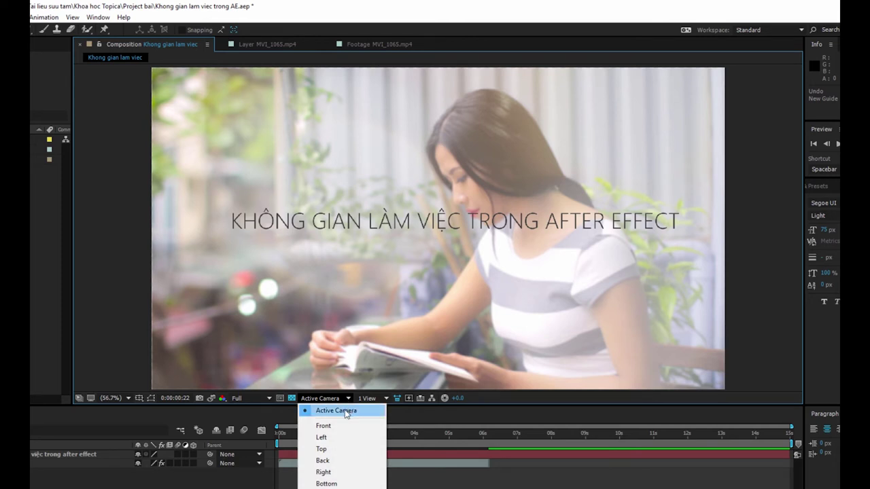
left_click(337, 426)
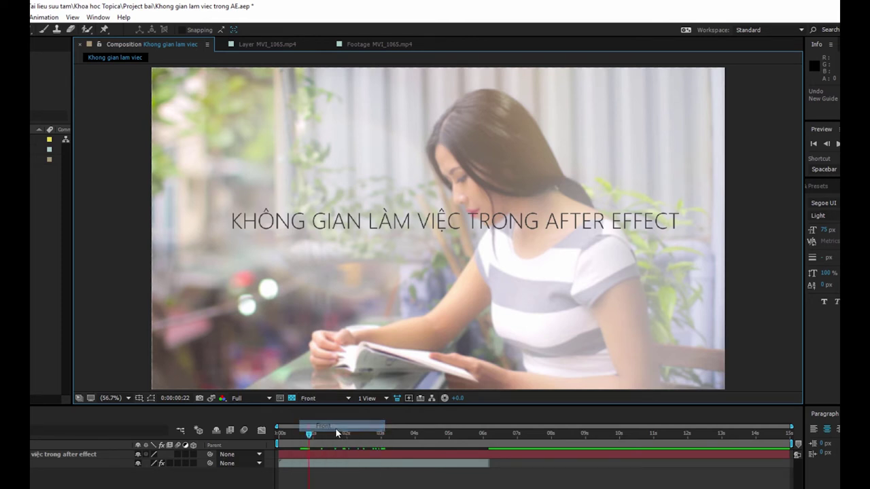
left_click(337, 402)
left_click(337, 435)
Step: Try the Bottom view, return to Active Camera, and show the viewer layout choices
left_click(338, 401)
left_click(339, 410)
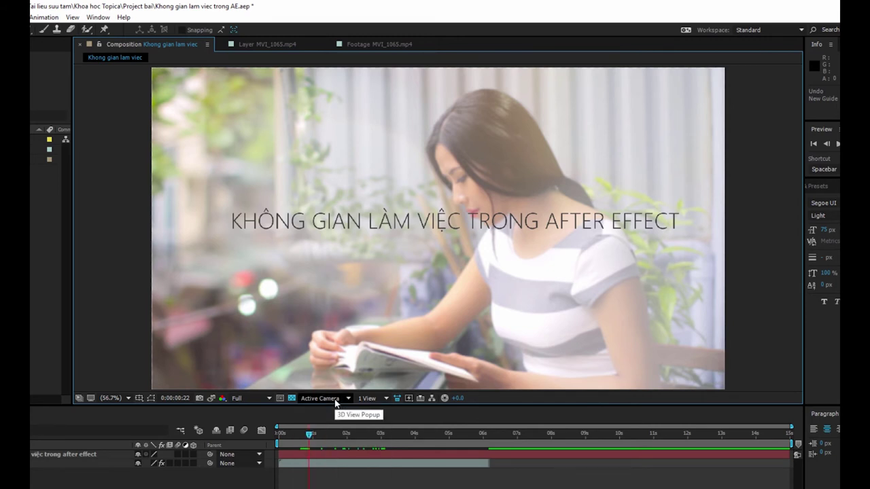
left_click(335, 401)
left_click(336, 484)
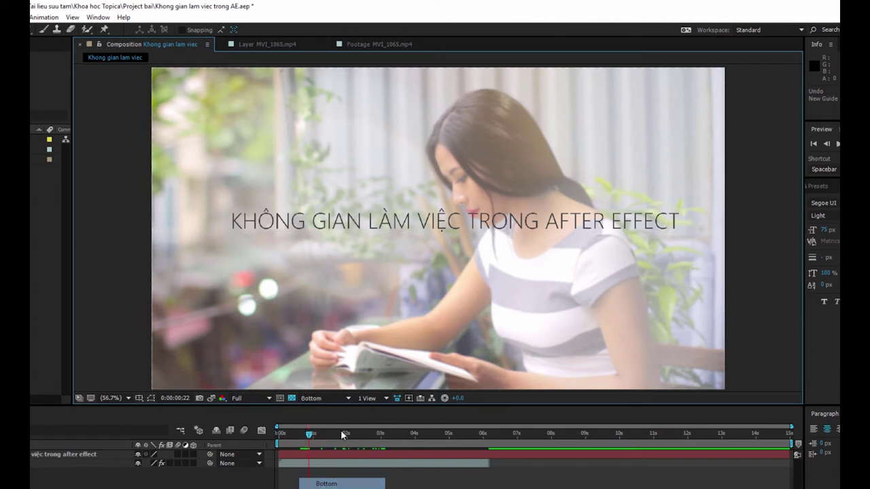
left_click(343, 401)
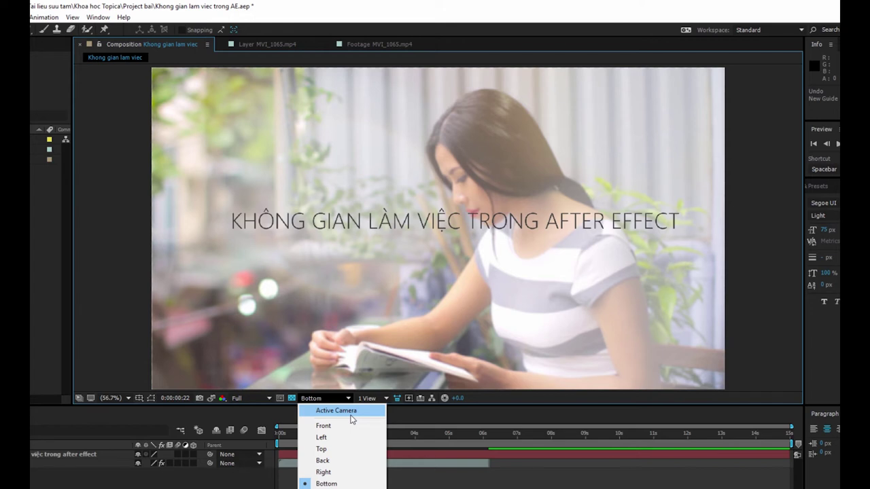
left_click(352, 410)
left_click(380, 399)
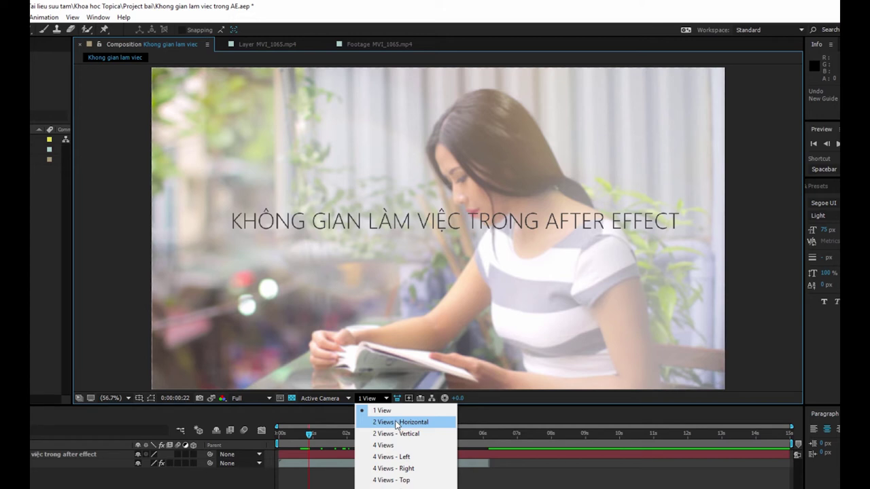
Step: Try the 2 Views - Horizontal and 4 Views layouts, then set the viewer back to 1 View
left_click(398, 426)
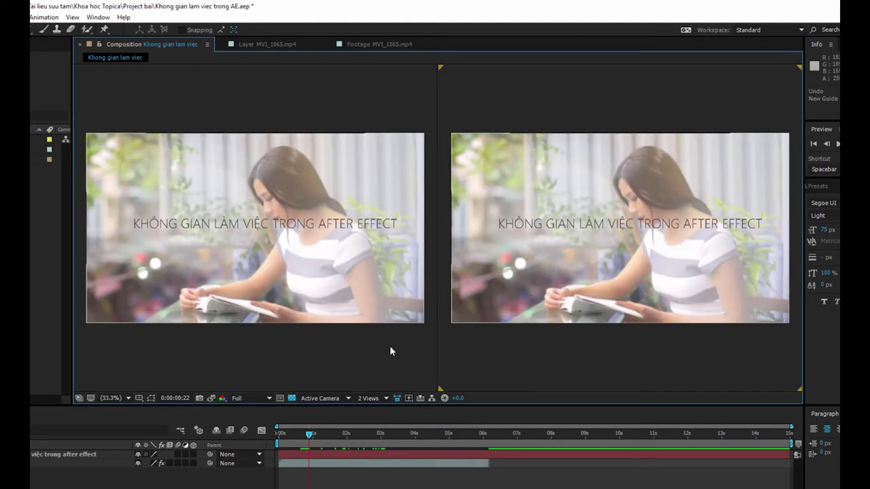
left_click(373, 399)
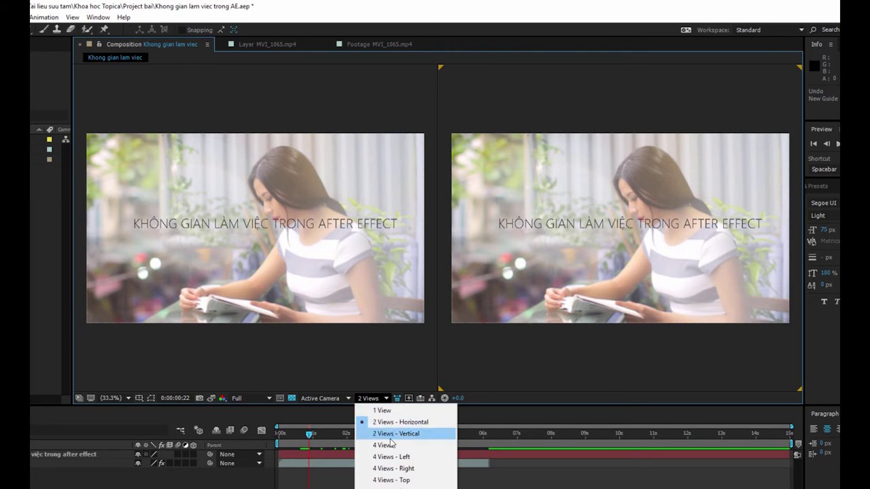
left_click(384, 445)
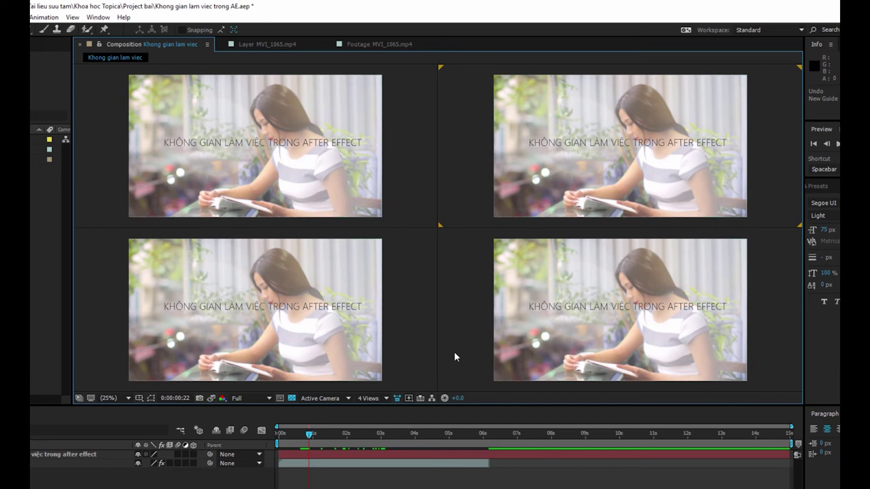
left_click(348, 397)
left_click(350, 397)
left_click(373, 399)
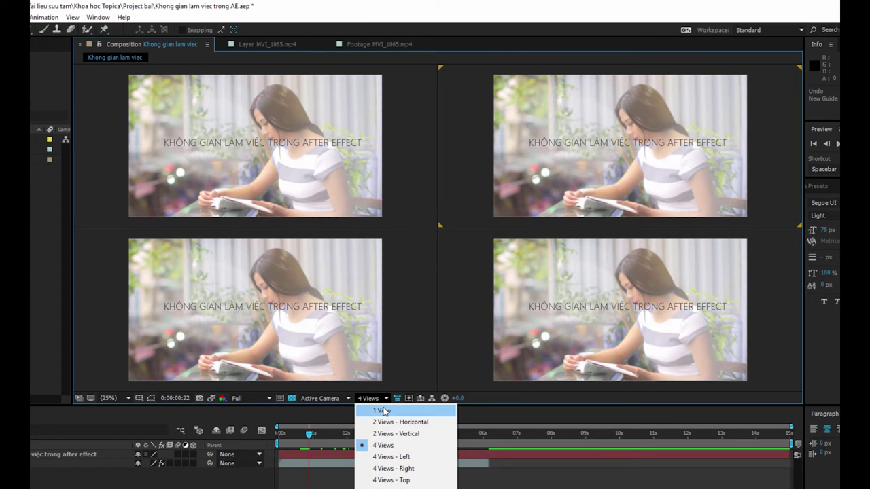
left_click(383, 411)
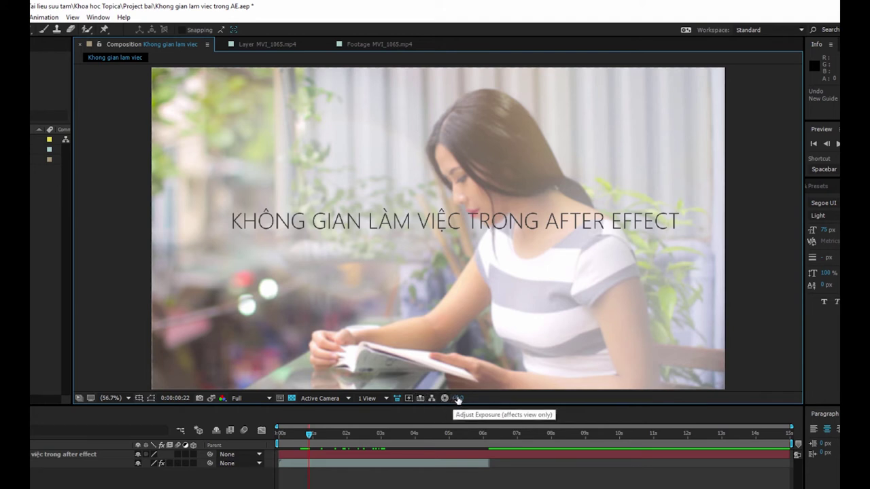
left_click_drag(457, 399, 496, 408)
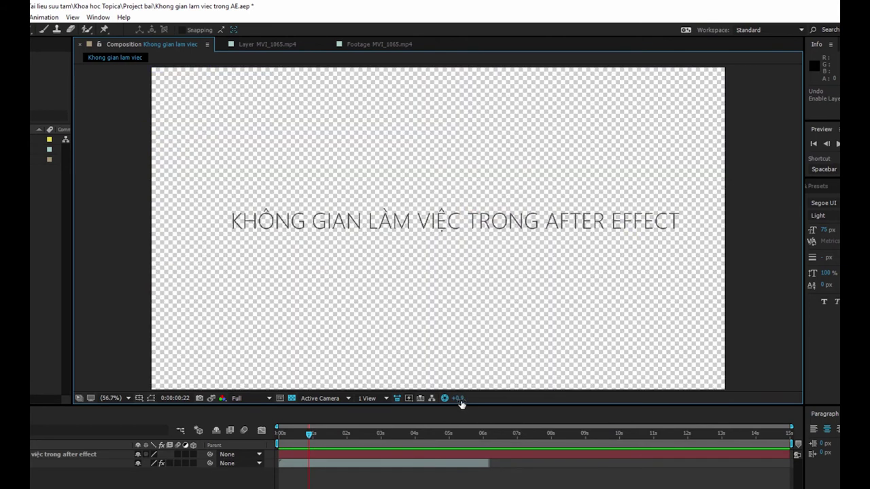
left_click(457, 398)
type("0")
key("Return")
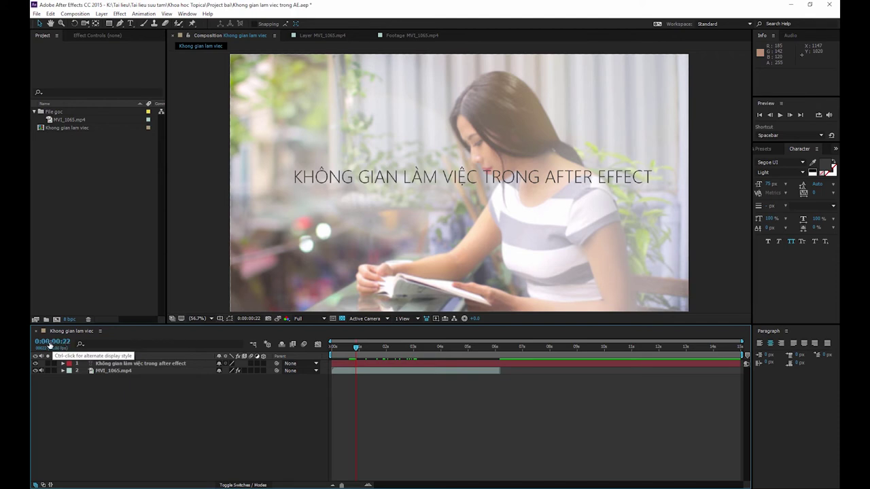
Step: Show the current time as a frame count, then switch back to timecode at 0:00:02:19
mouse_move(356, 347)
left_mouse_down()
mouse_move(527, 348)
mouse_move(348, 380)
mouse_move(588, 383)
mouse_move(374, 387)
mouse_move(563, 385)
mouse_move(397, 384)
left_mouse_up()
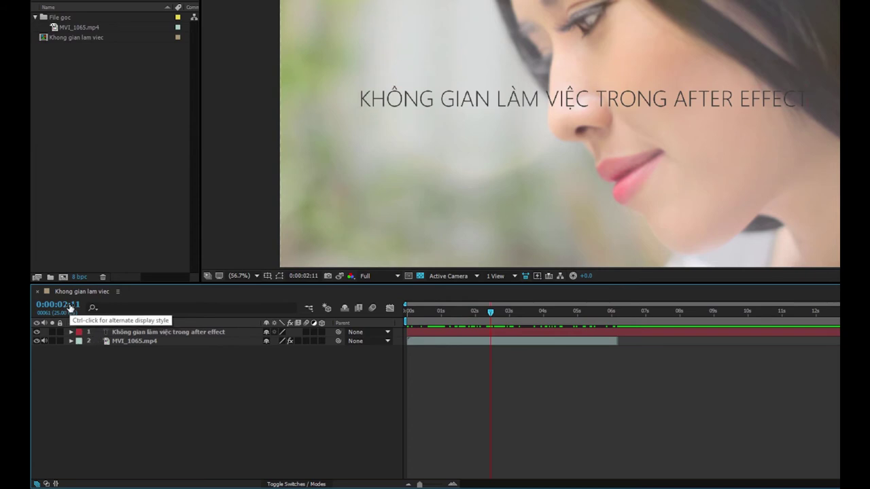
left_click(70, 307, "ctrl")
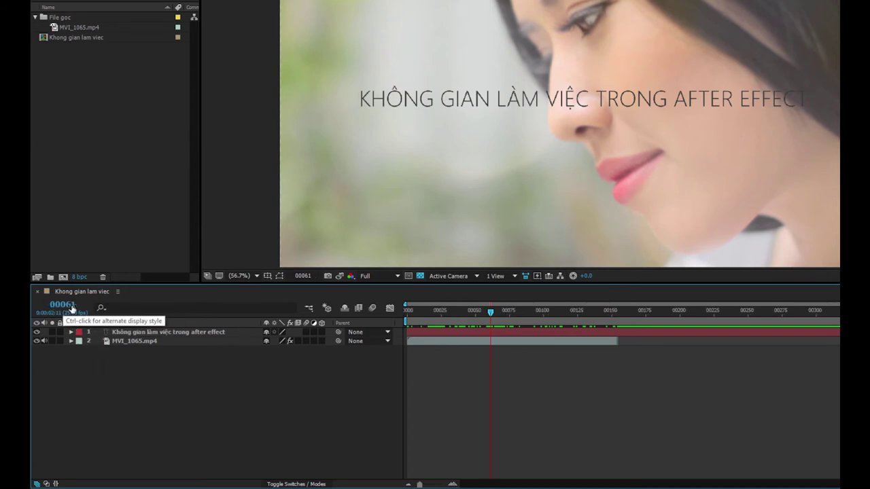
left_click_drag(456, 314, 475, 329)
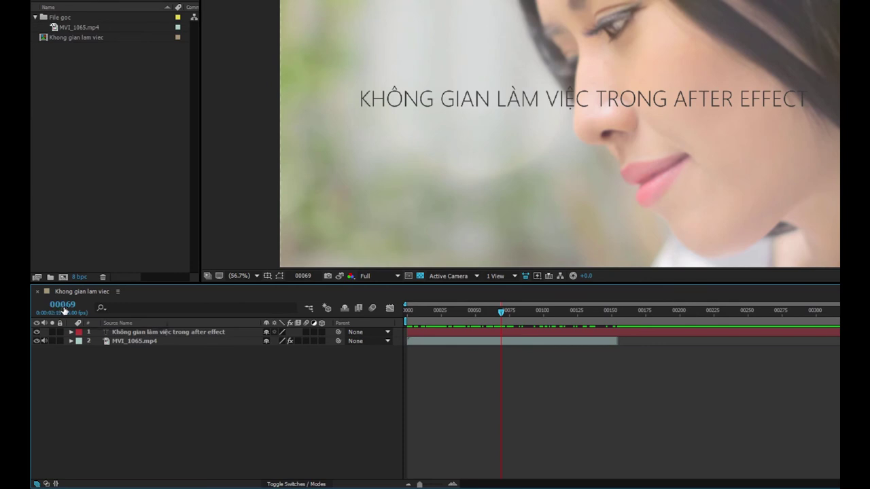
left_click(64, 310, "ctrl")
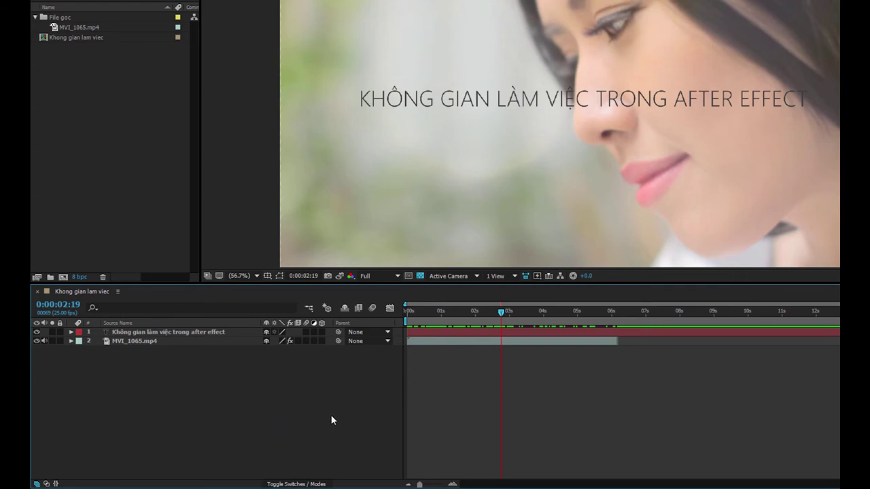
left_click(150, 310)
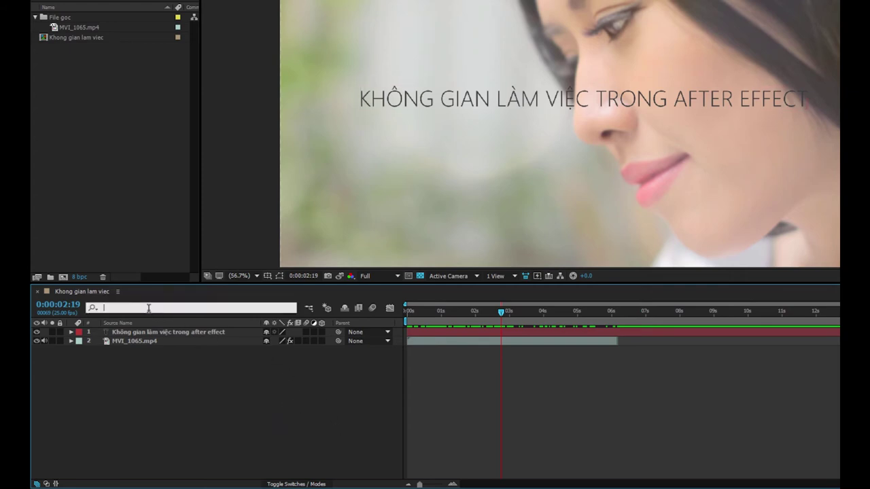
Step: Browse recent layer search terms, and open and close the composition mini-flowchart
left_click(93, 308)
left_click(102, 309)
left_click(310, 309)
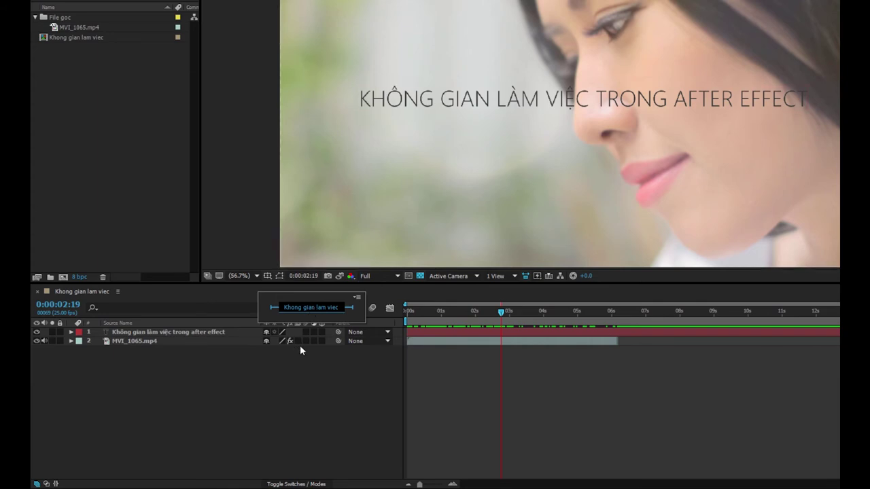
left_click(299, 396)
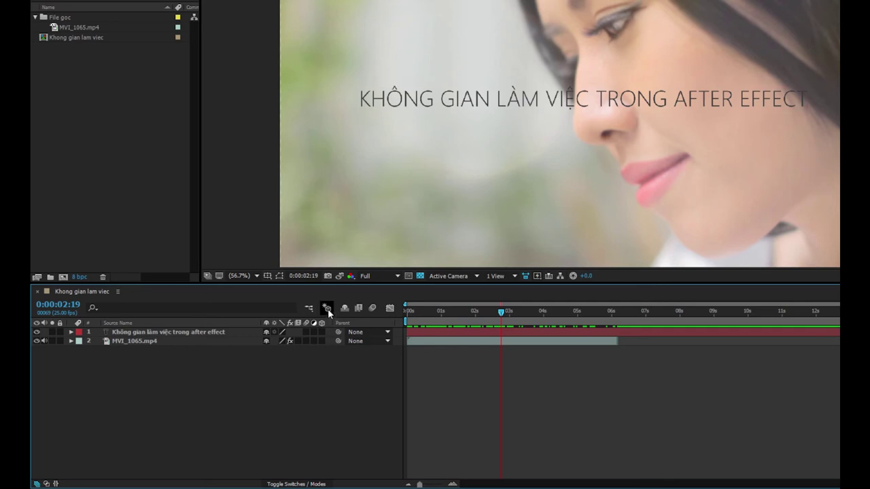
Step: Enable Draft 3D, Hide Shy Layers and Frame Blending, and toggle Motion Blur off, at 0:00:03:17
left_click(327, 309)
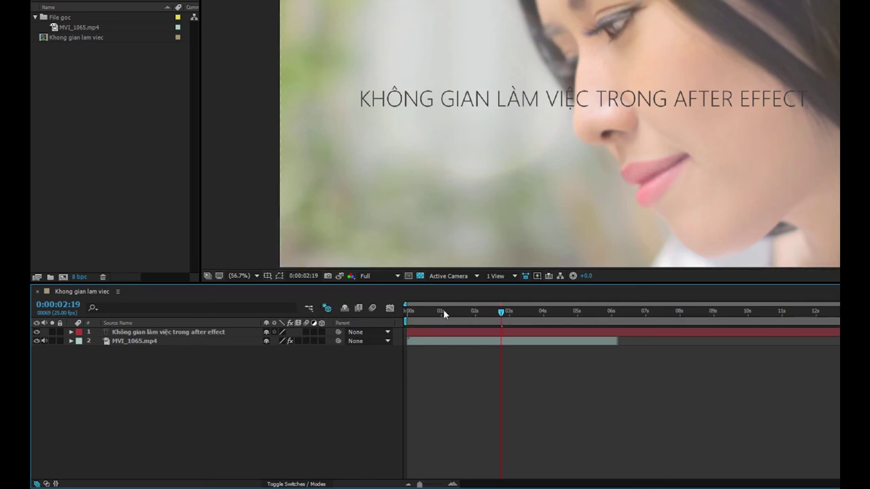
left_click_drag(501, 313, 533, 313)
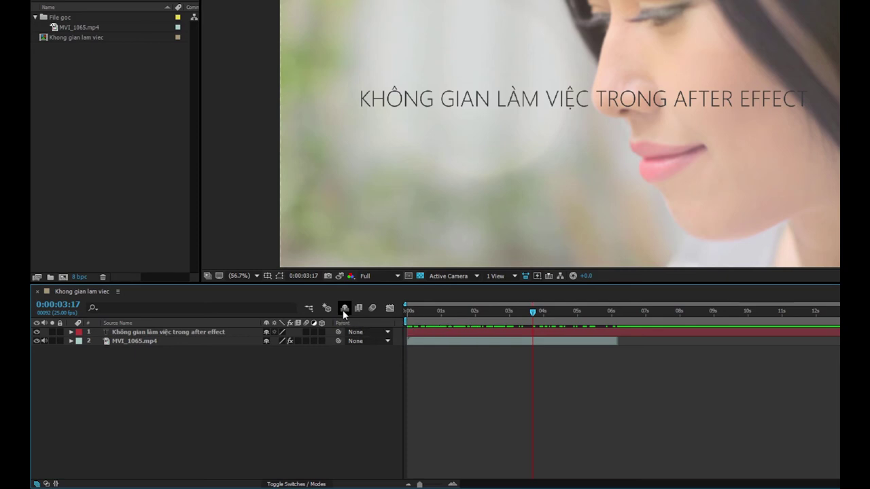
left_click(343, 310)
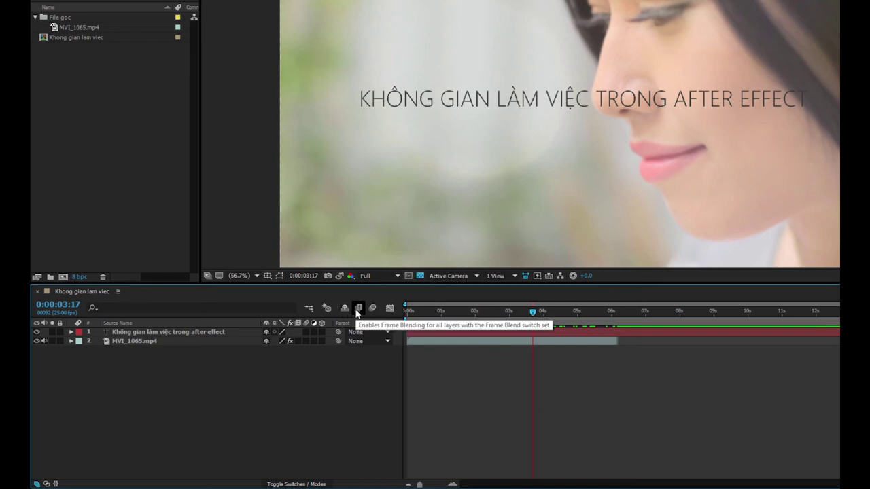
left_click(357, 310)
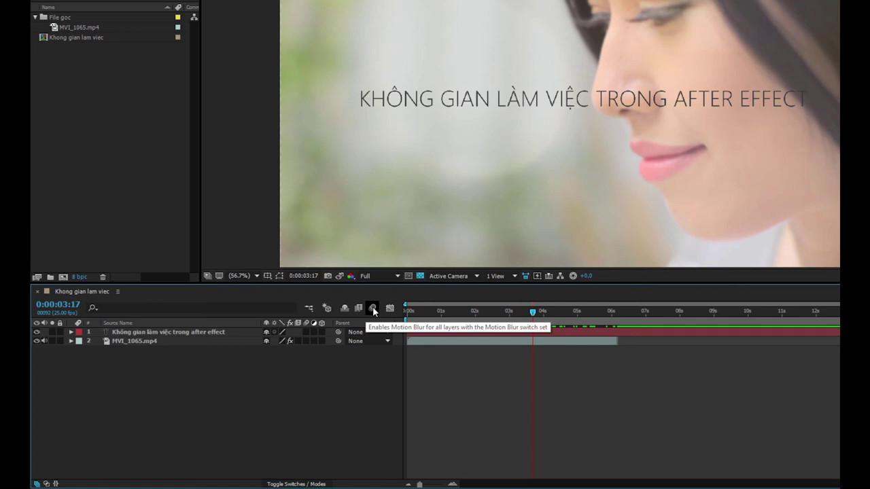
left_click(372, 309)
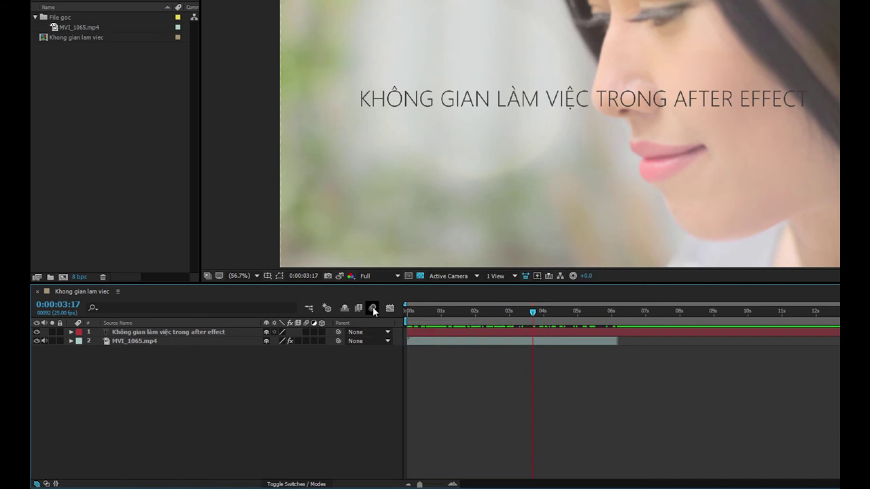
left_click(373, 310)
left_click(372, 309)
Step: Switch the timeline to the Graph Editor, then scrub and preview the composition from the start
left_click(388, 310)
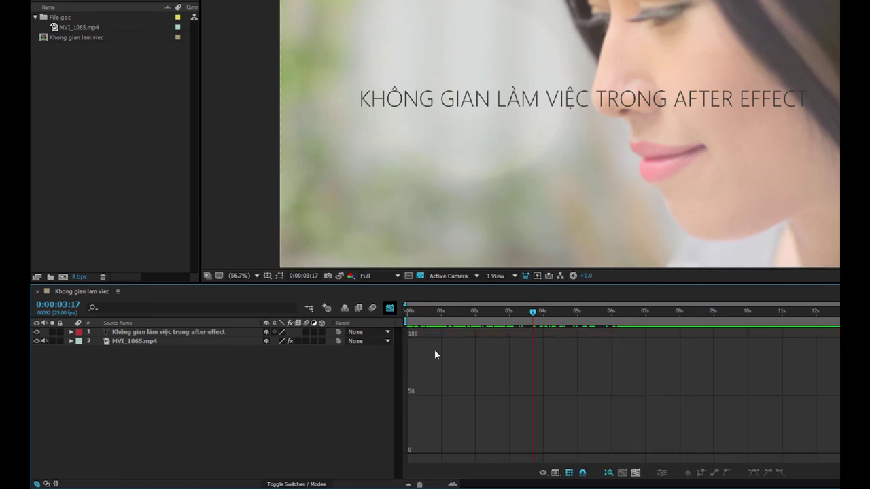
left_click(431, 315)
left_click(492, 325)
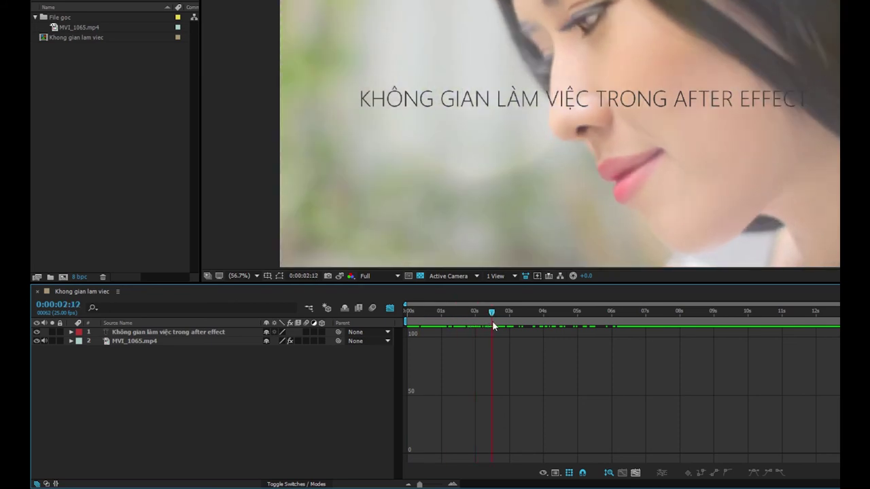
key("space")
left_click(405, 332)
left_click_drag(406, 338, 398, 345)
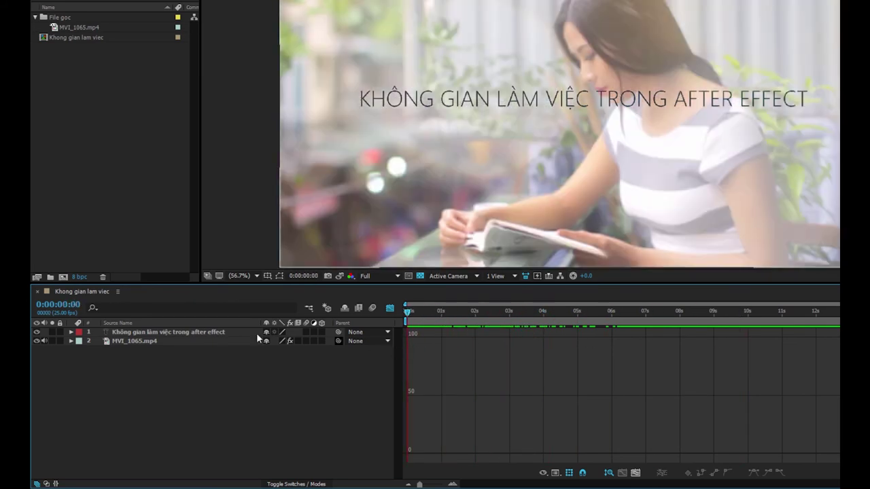
Step: Apply Invert and Set Matte to the title layer, preview, then remove them and restore layer bars
left_click(163, 331)
left_click(71, 332)
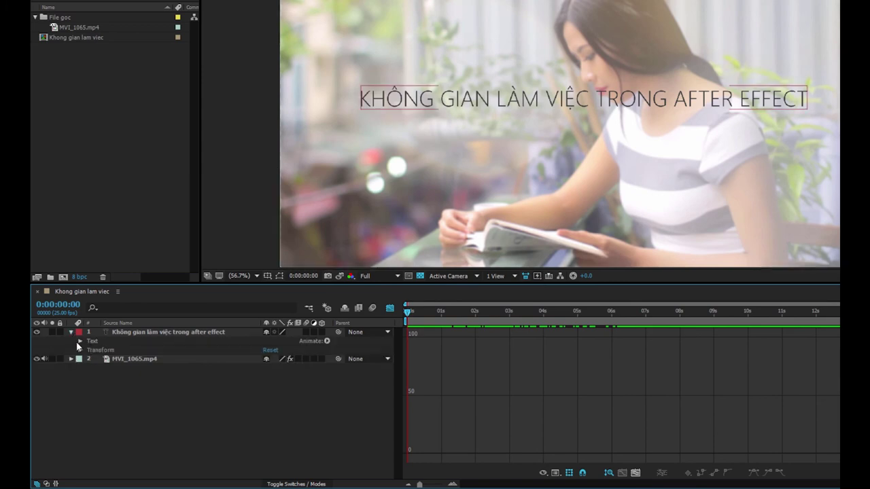
left_click(125, 332)
key("Return")
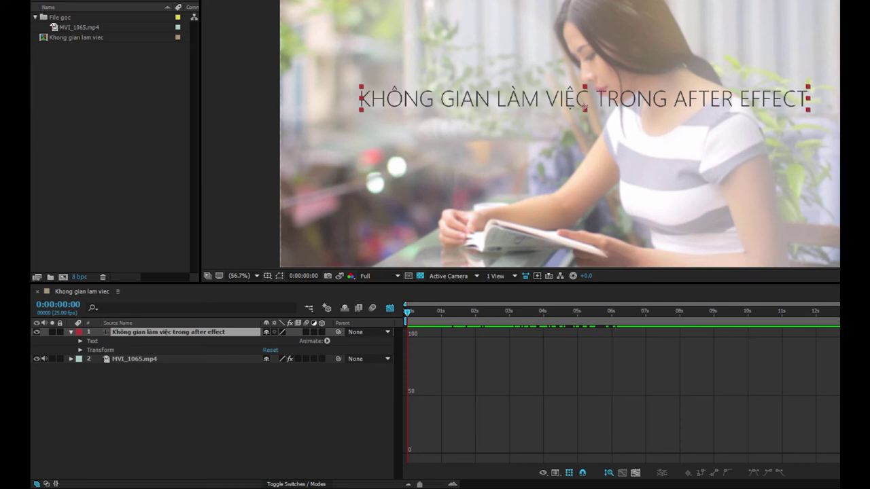
left_click_drag(217, 333, 211, 338)
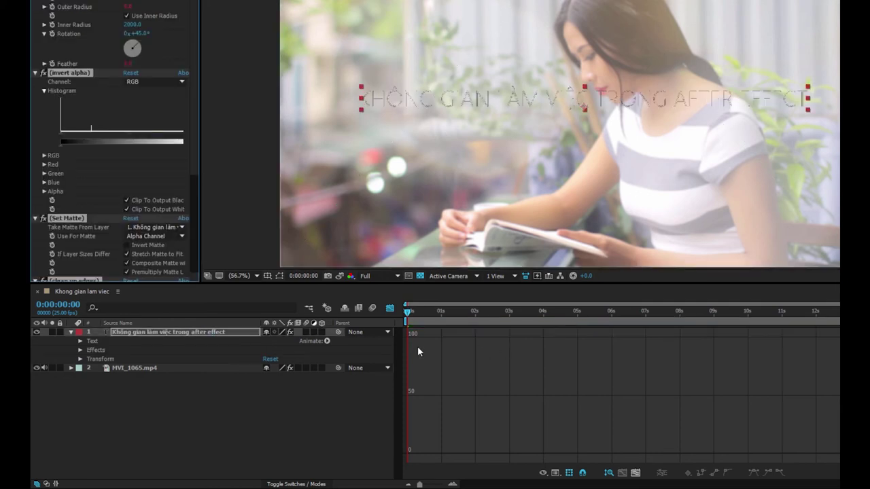
key("space")
key("space")
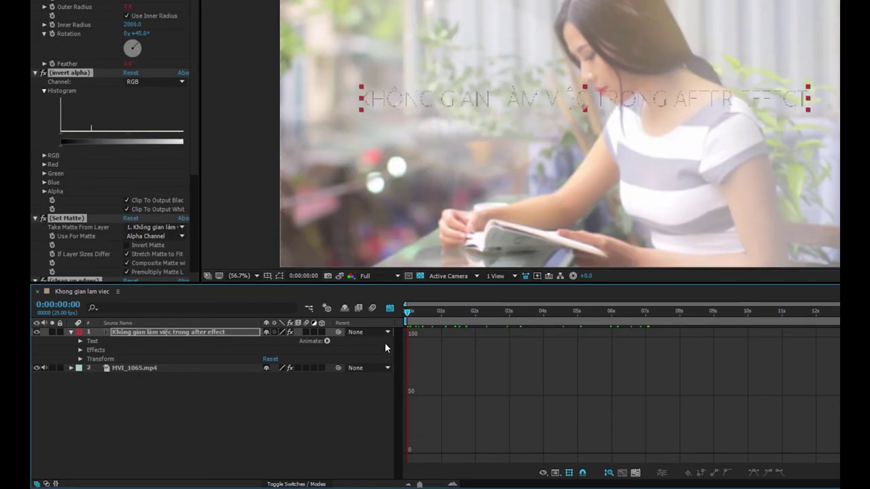
key("Delete")
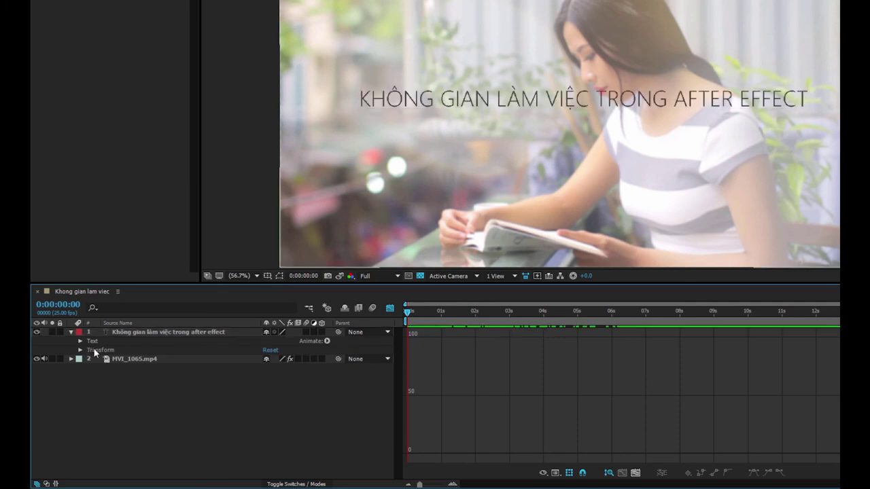
left_click(70, 332)
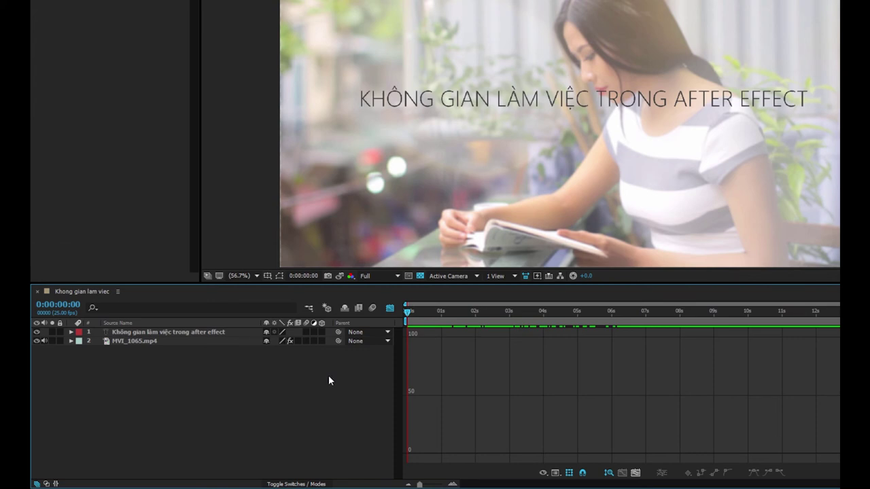
left_click(390, 308)
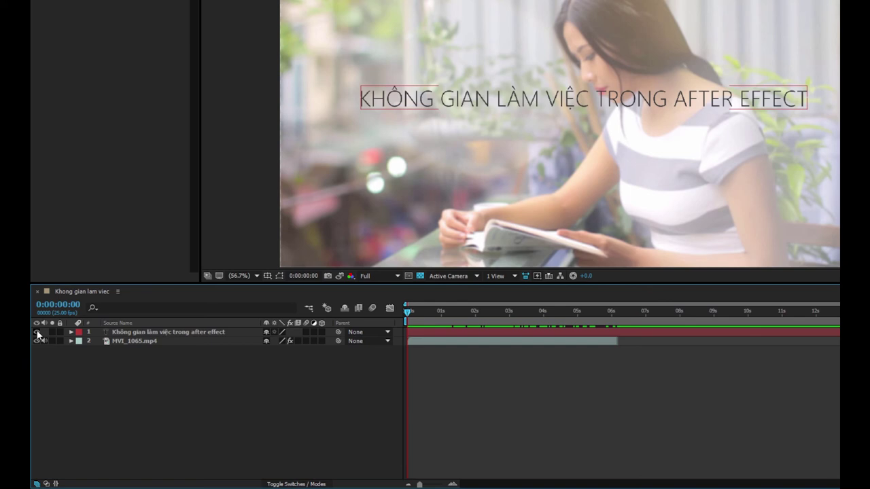
Step: Toggle the title text layer's visibility off and on three times, leaving it visible
left_click(37, 332)
left_click(37, 332)
left_click(36, 332)
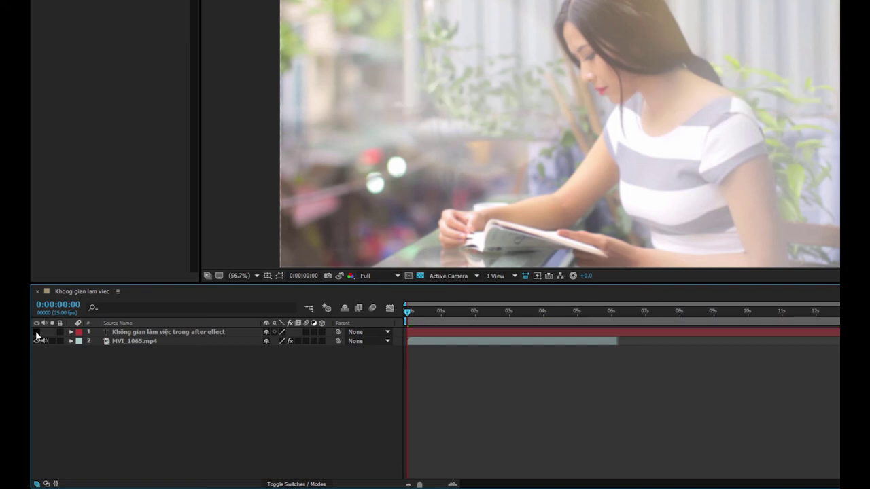
left_click(37, 332)
left_click(37, 331)
left_click(37, 331)
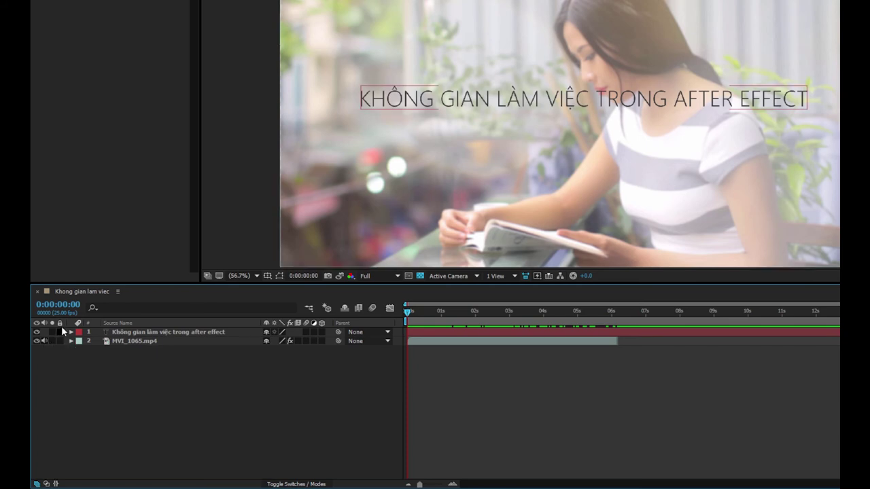
Step: Use the lock switch on MVI_1065.mp4, select and deselect the layers, and open the column options
left_click(60, 341)
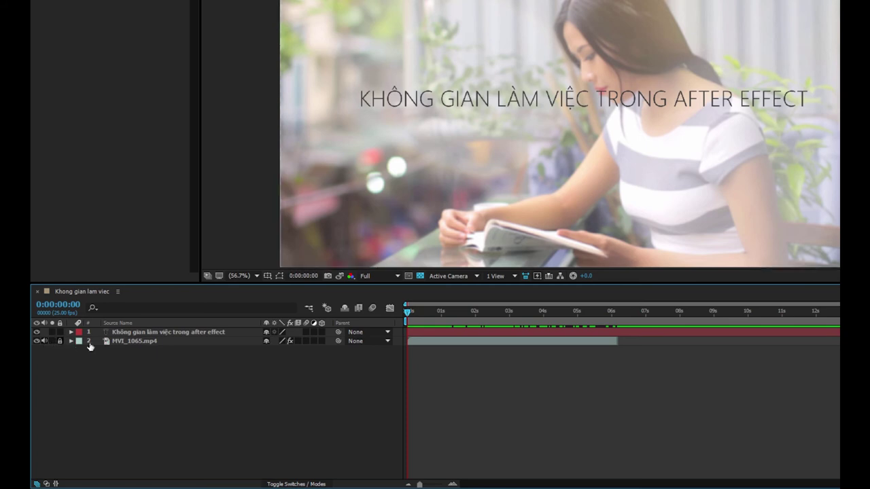
left_click(151, 333)
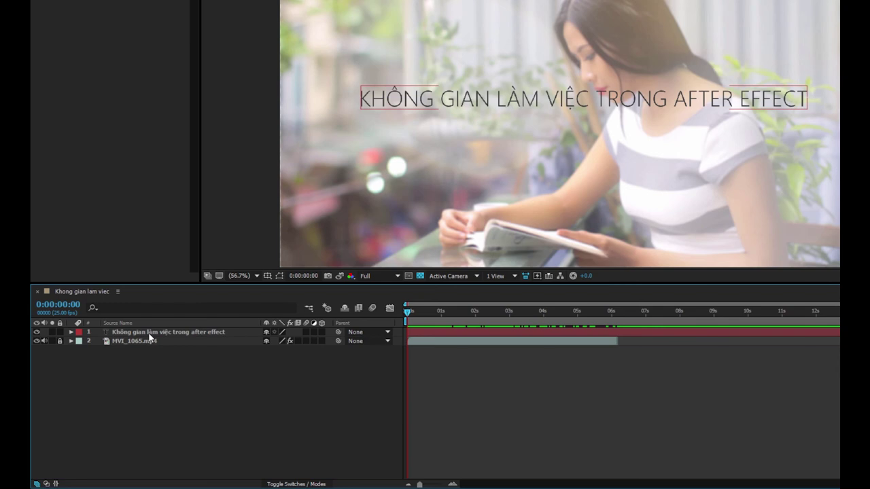
left_click(159, 352)
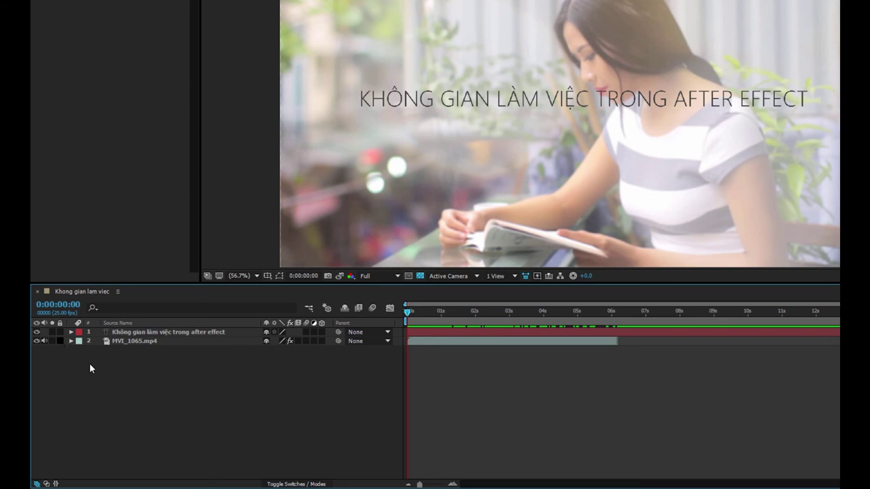
right_click(235, 322)
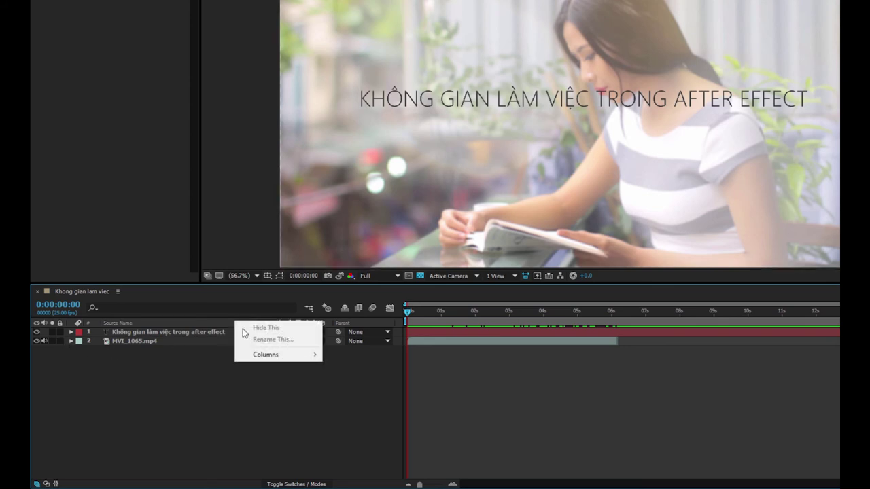
Step: Add the Comment, Mode/TrkMat and Duration columns to the timeline
mouse_move(267, 354)
left_click(357, 401)
right_click(270, 324)
mouse_move(311, 357)
left_click(386, 428)
right_click(324, 325)
mouse_move(343, 357)
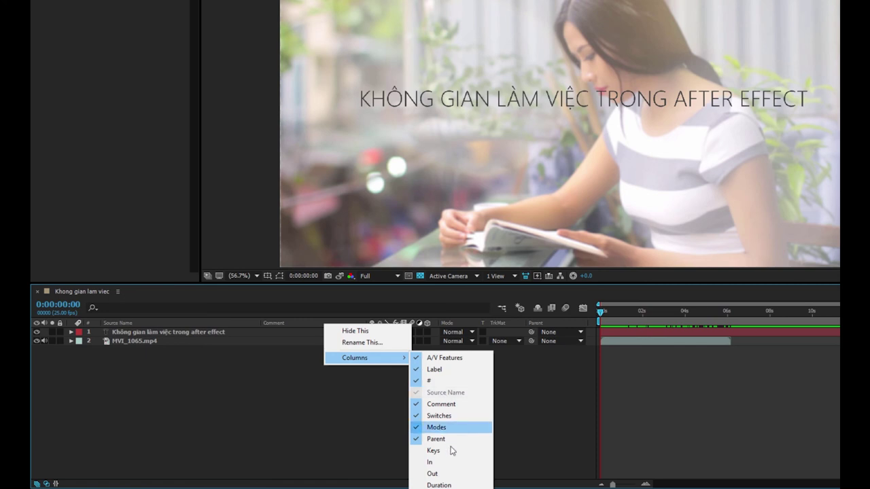
left_click(448, 485)
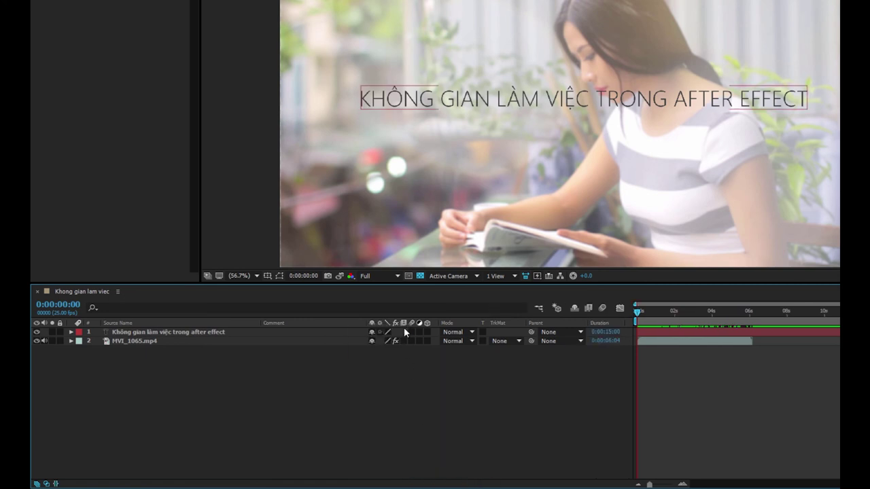
Step: Add the Stretch column, then select and deselect the title text layer
right_click(347, 323)
right_click(336, 324)
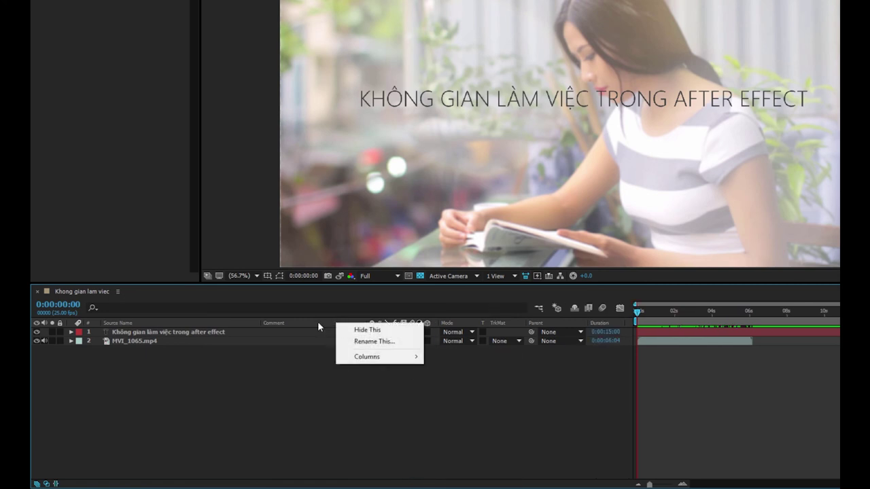
mouse_move(381, 361)
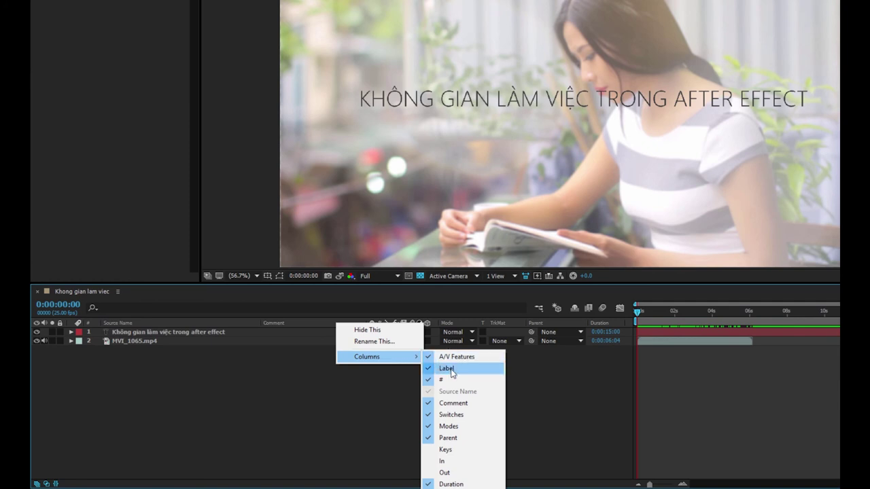
left_click(454, 479)
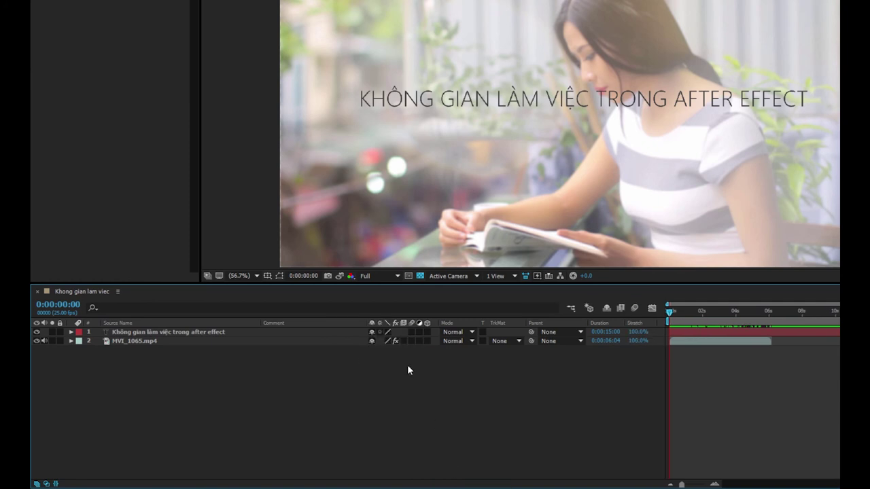
left_click(225, 332)
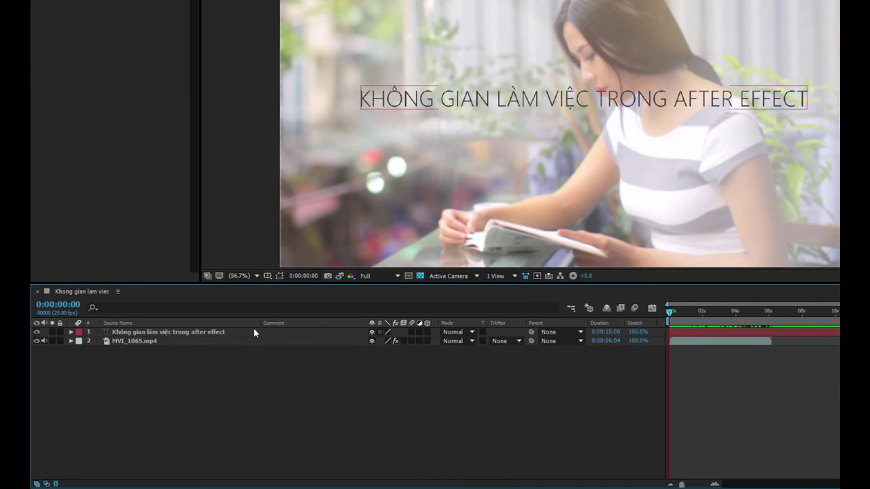
left_click(110, 331, "ctrl")
left_click(113, 332)
left_click(113, 332, "ctrl")
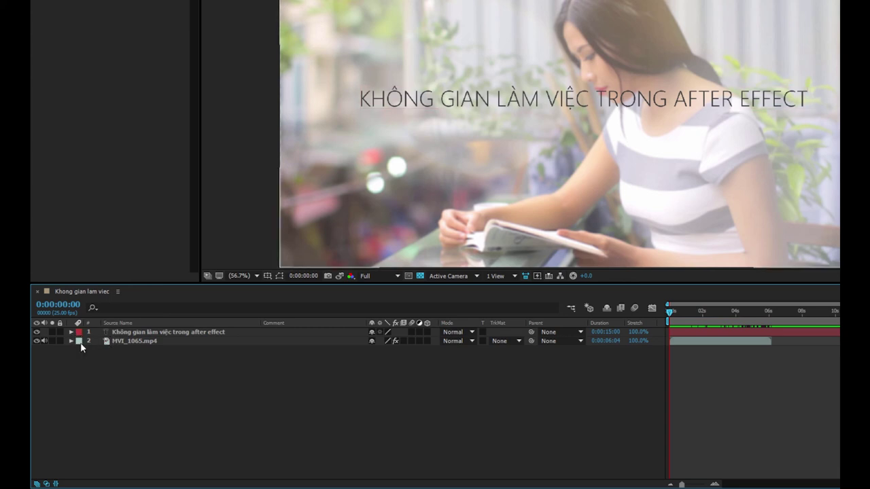
Step: Set the video layer's label to Dark Green and the title layer's label to Pink
left_click(80, 344)
left_click(79, 333)
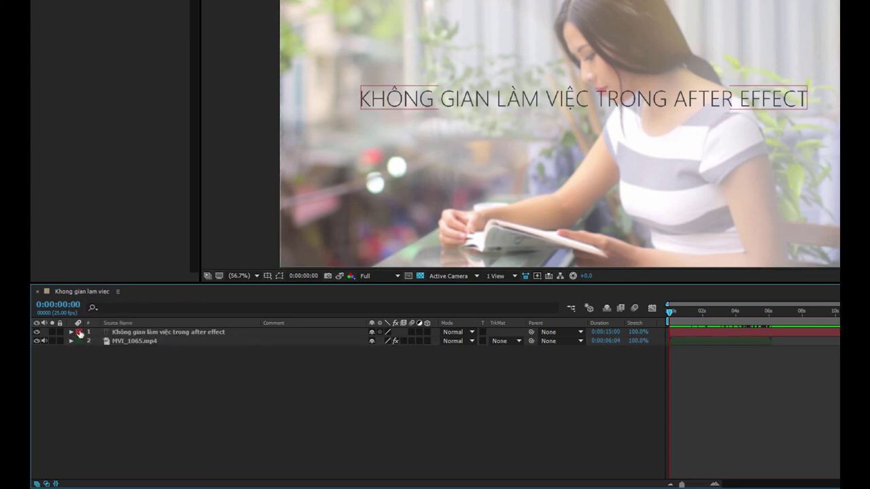
left_click(80, 333)
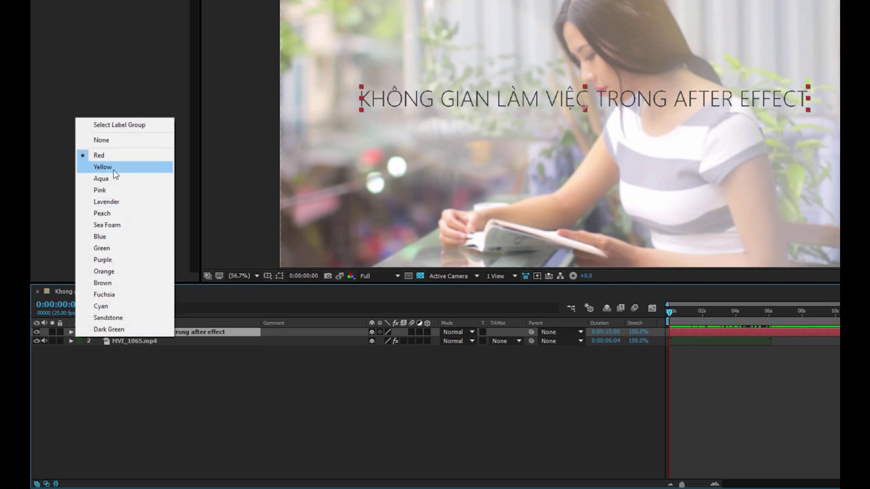
left_click(113, 169)
left_click(80, 332)
left_click(111, 190)
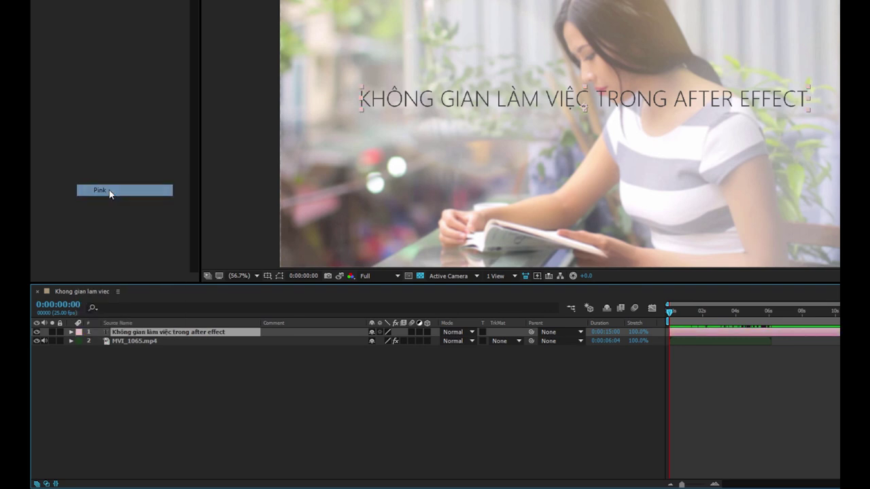
Step: Try Add, Multiply and Screen blending on the title layer, then return it to Normal
left_click(471, 333)
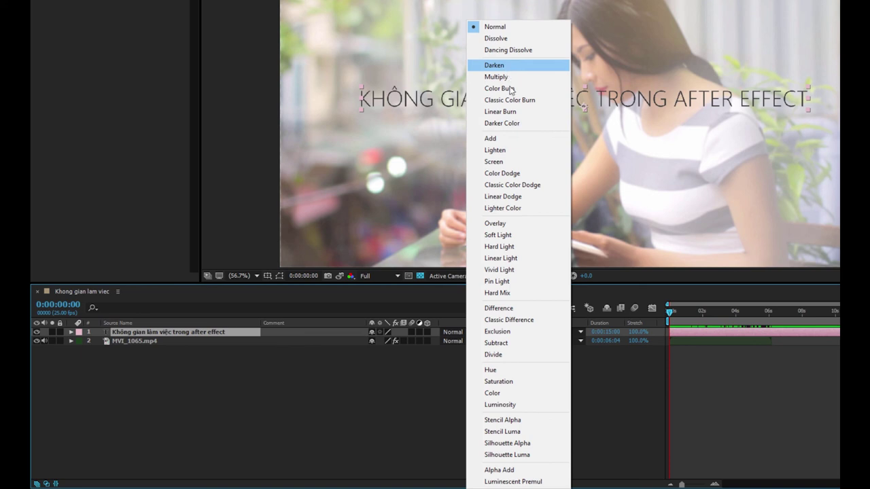
left_click(511, 138)
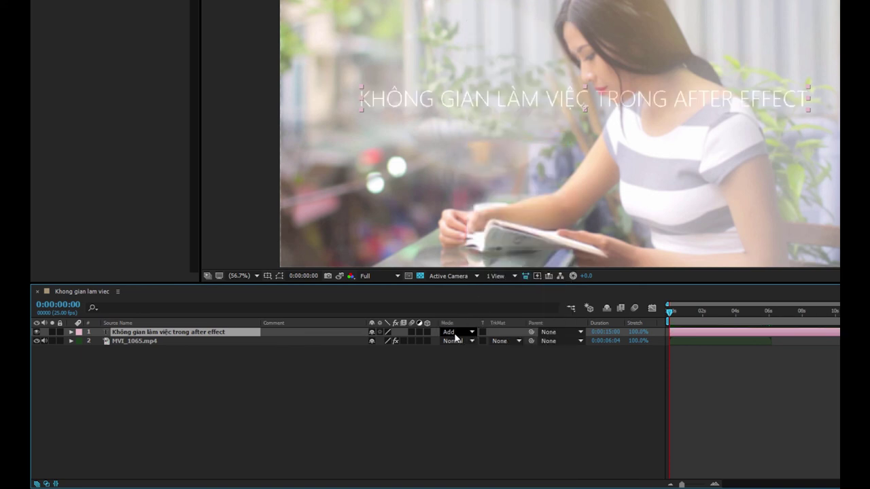
left_click(452, 332)
left_click(500, 77)
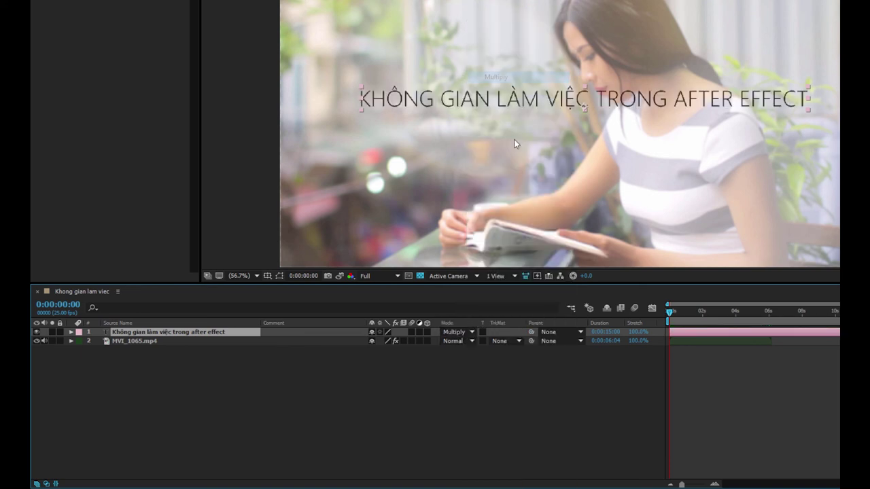
left_click(452, 333)
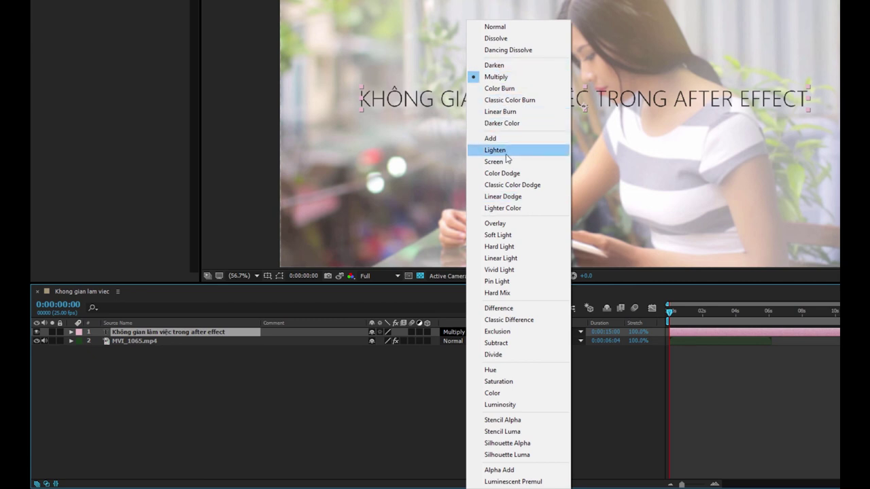
left_click(503, 161)
left_click(471, 333)
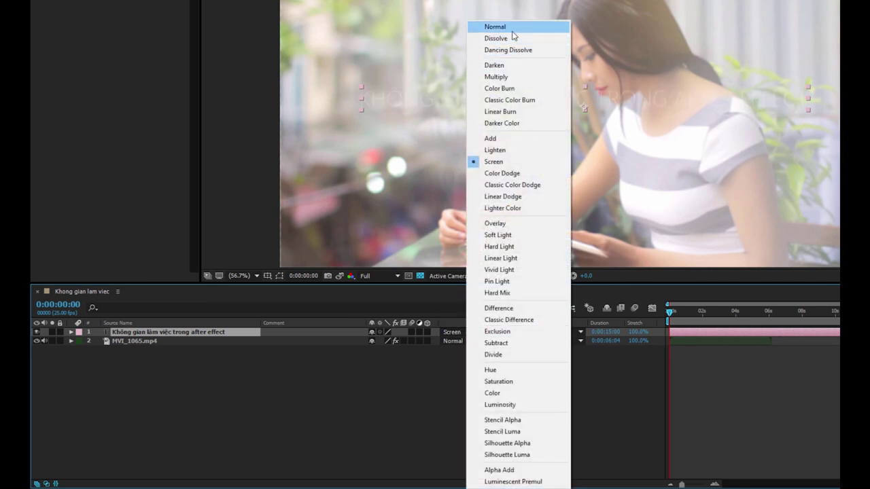
left_click(495, 27)
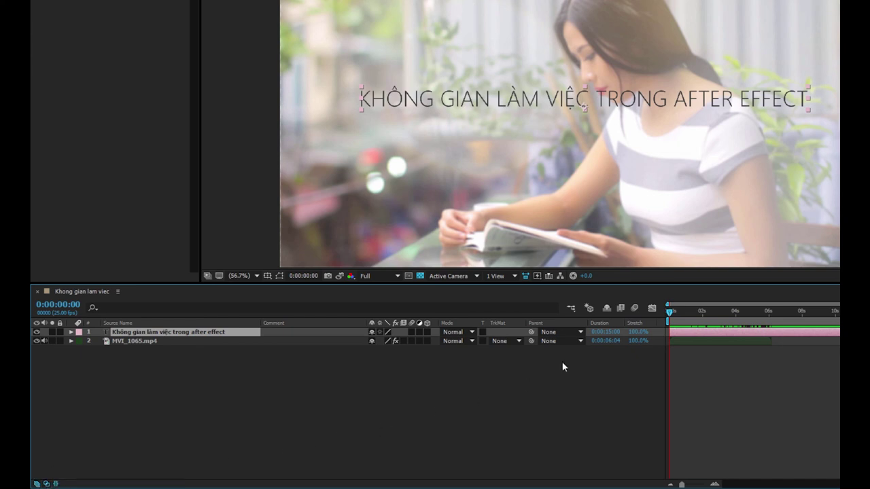
left_click(578, 333)
left_click(481, 375)
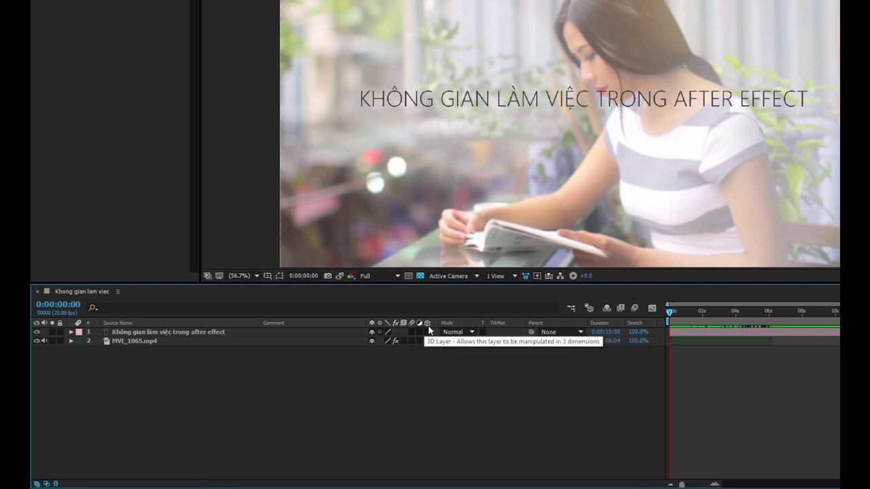
left_click(411, 331)
left_click(420, 331)
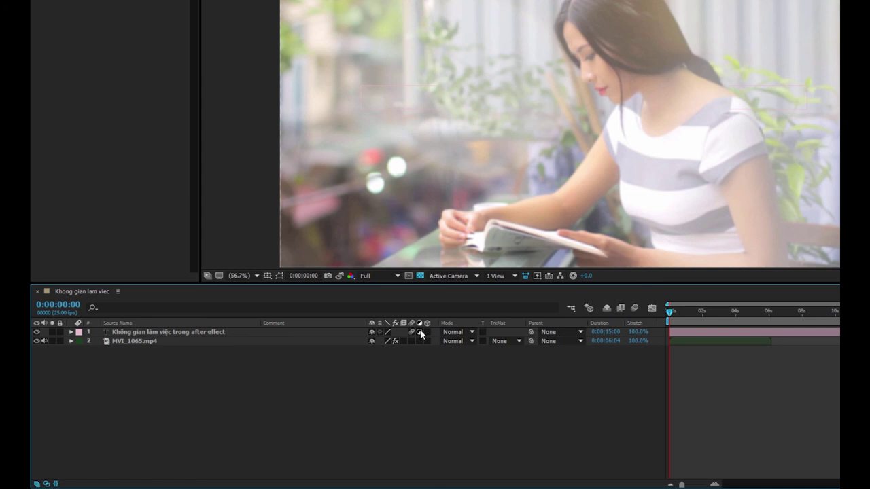
left_click(426, 332)
left_click_drag(412, 331, 427, 332)
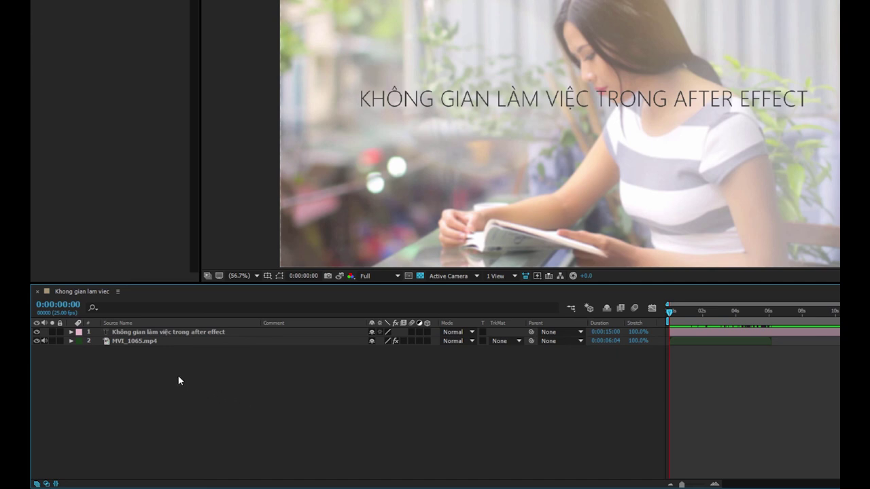
left_click(180, 332)
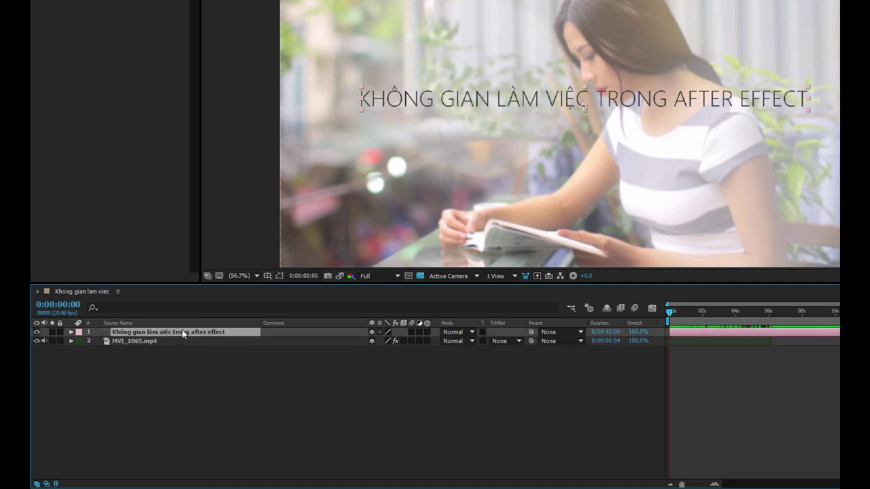
left_click(194, 377)
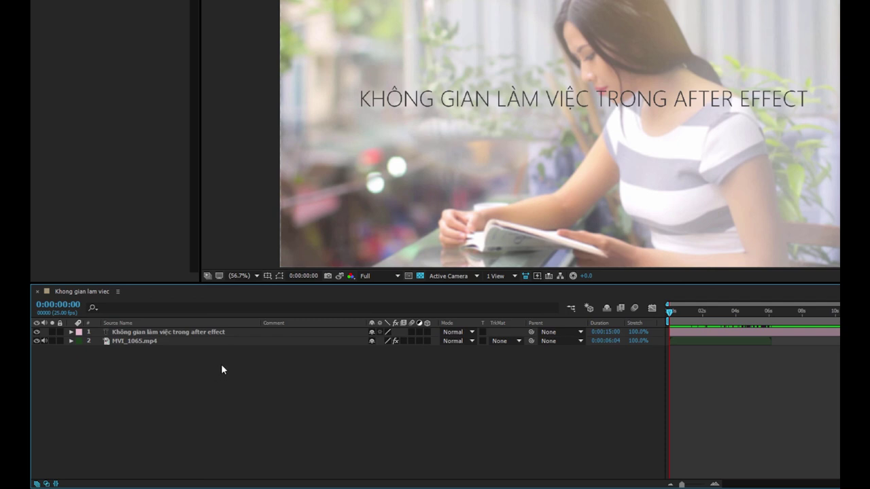
right_click(223, 369)
mouse_move(250, 375)
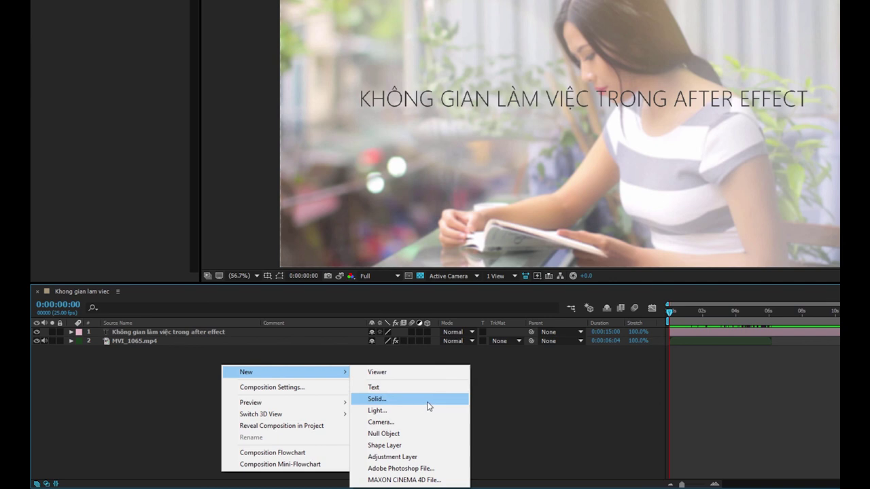
left_click(587, 413)
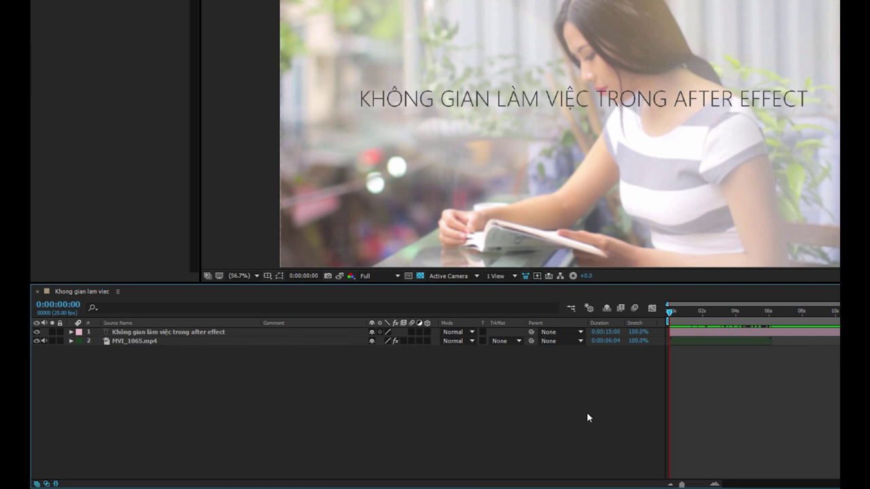